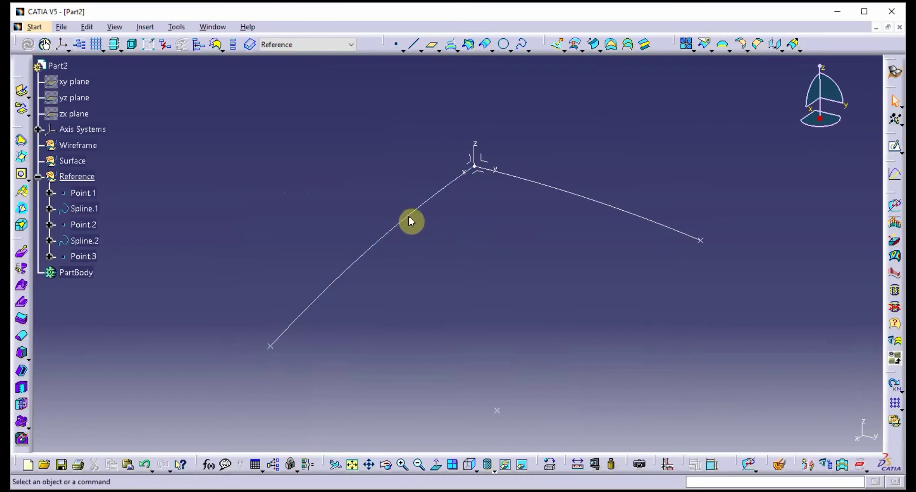
middle_click_drag(473, 256, 455, 245)
middle_click_drag(332, 335, 394, 305)
middle_click_drag(466, 290, 456, 289)
mouse_move(390, 347)
middle_mouse_down()
mouse_move(389, 330)
mouse_move(397, 344)
middle_mouse_up()
middle_click_drag(480, 304, 476, 302)
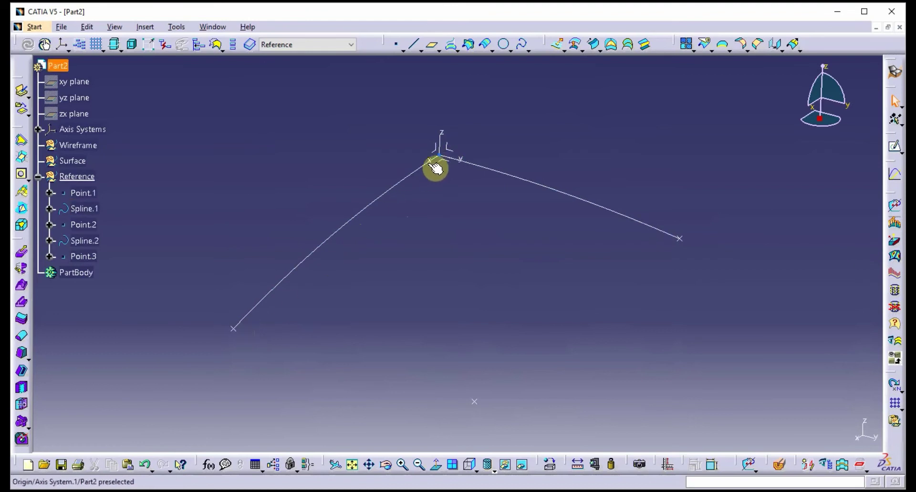
- Edit Spline.1 so its X Axis tangency constraint at the axis system origin uses Curvature continuity
left_click(405, 178)
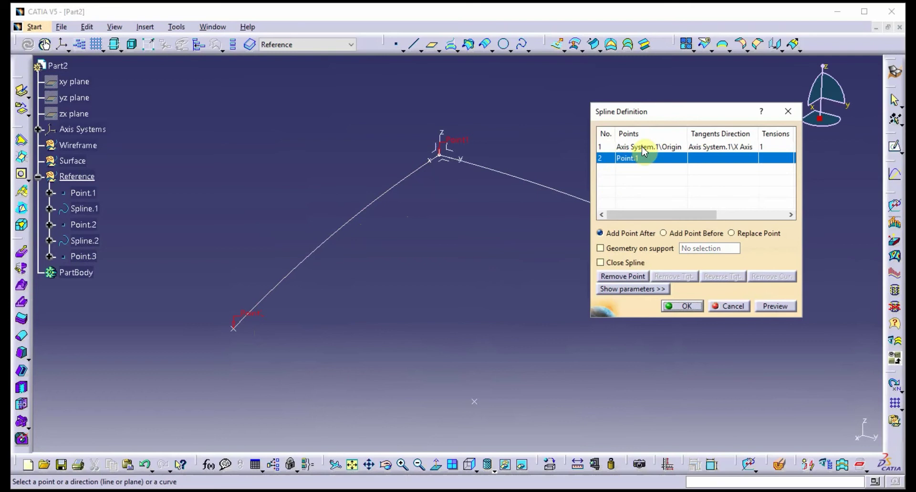
left_click(645, 147)
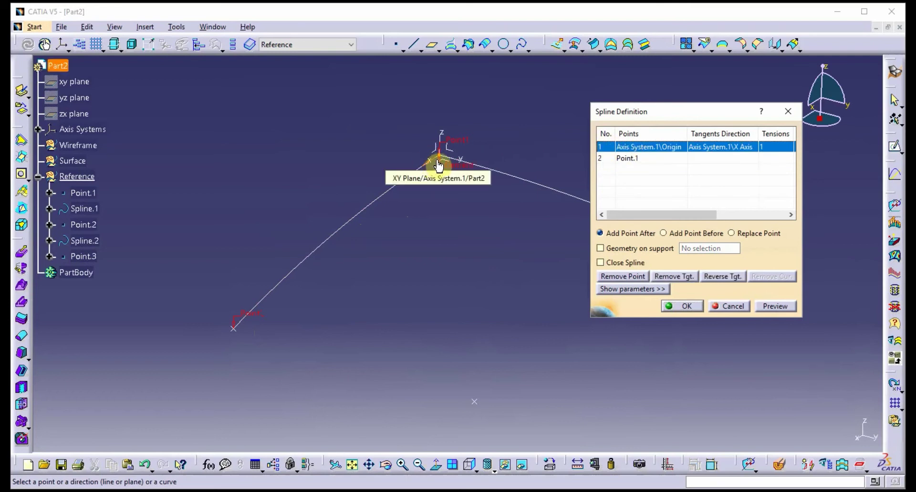
left_click(654, 289)
left_click(673, 304)
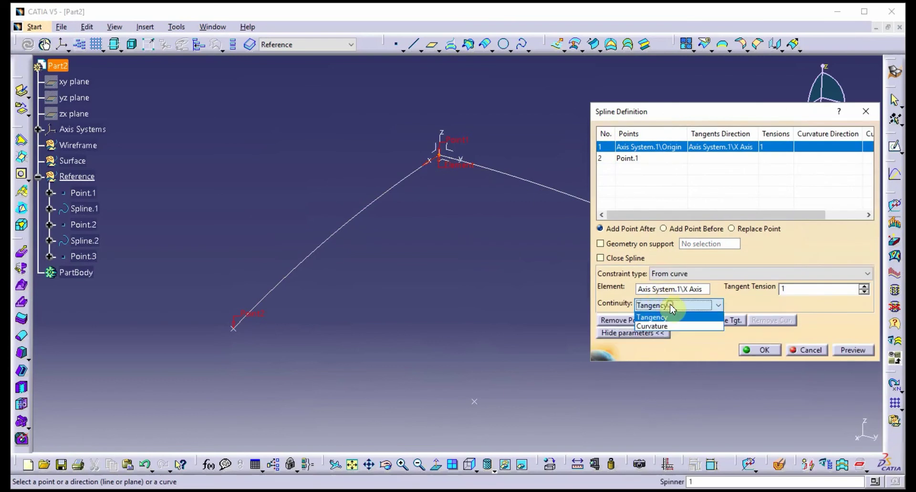
left_click(666, 326)
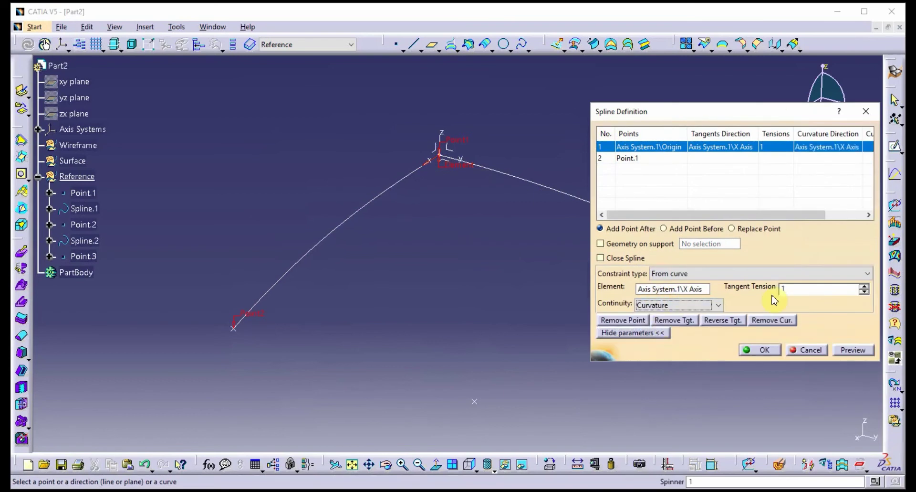
left_click(435, 147)
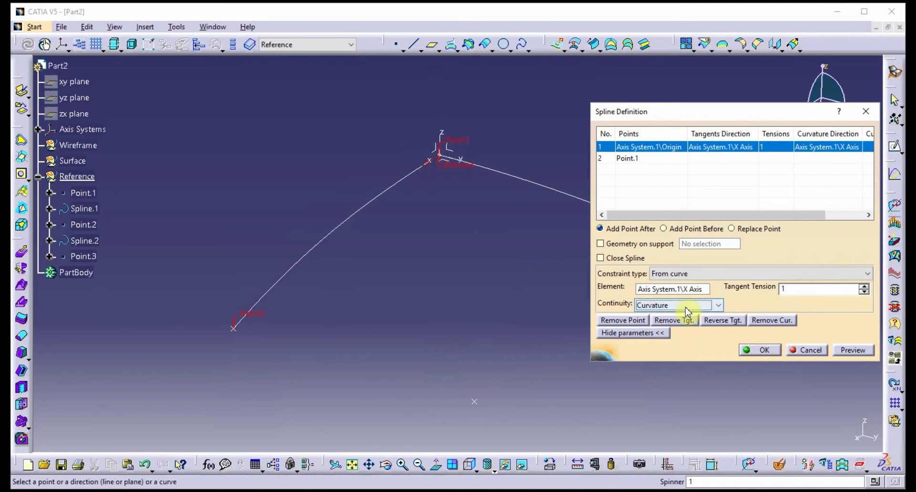
left_click(764, 352)
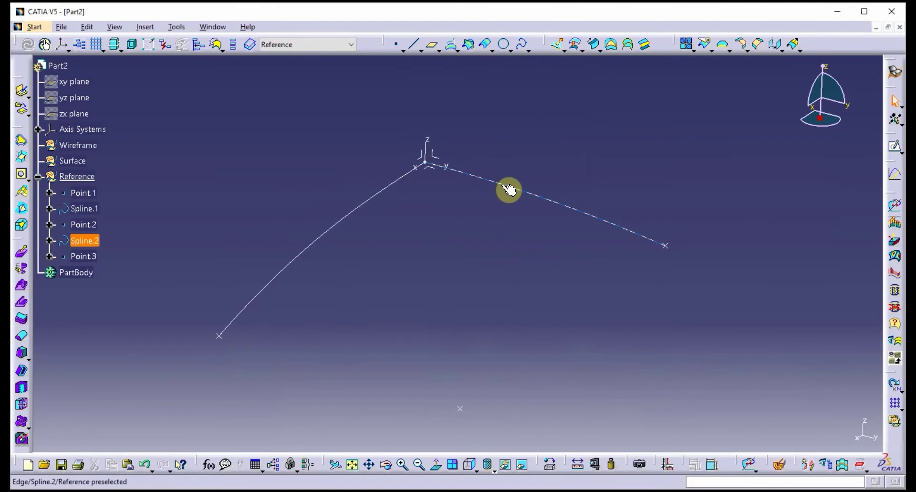
- Edit Spline.2 so its Y Axis tangency constraint at the axis system origin uses Curvature continuity
double_click(499, 184)
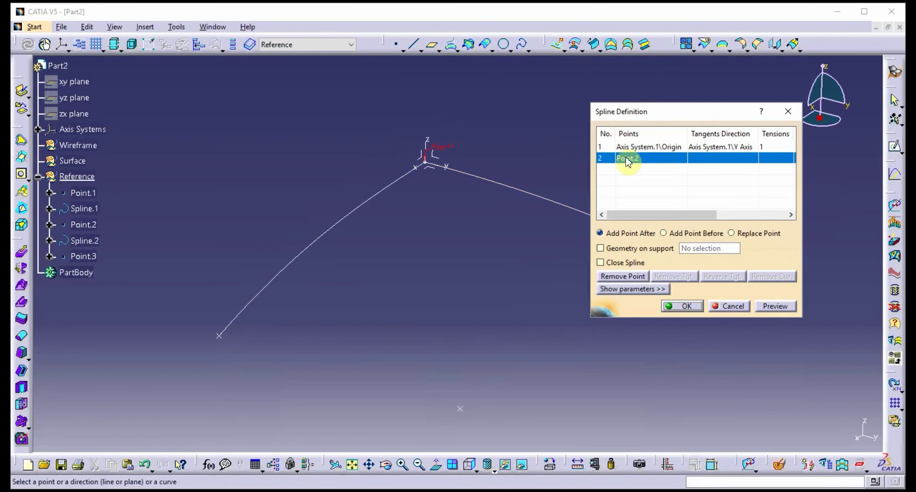
left_click(642, 148)
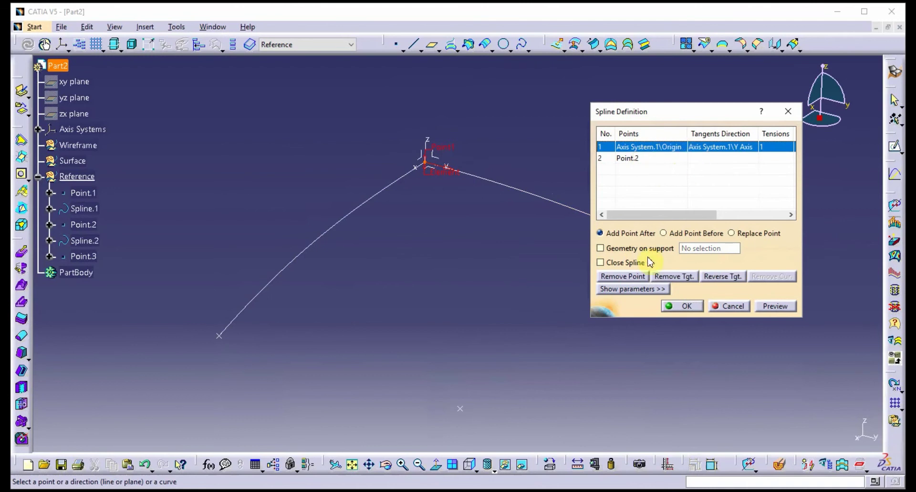
left_click(650, 289)
left_click(656, 304)
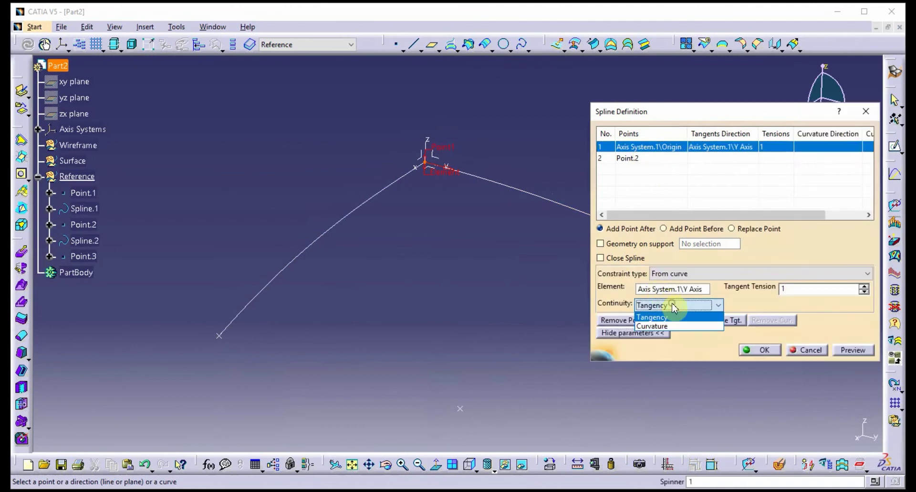
left_click(676, 326)
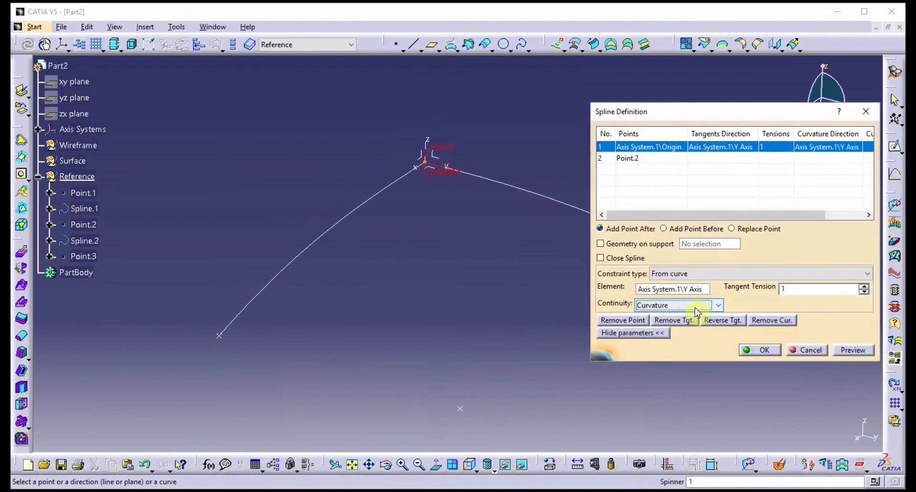
left_click(765, 353)
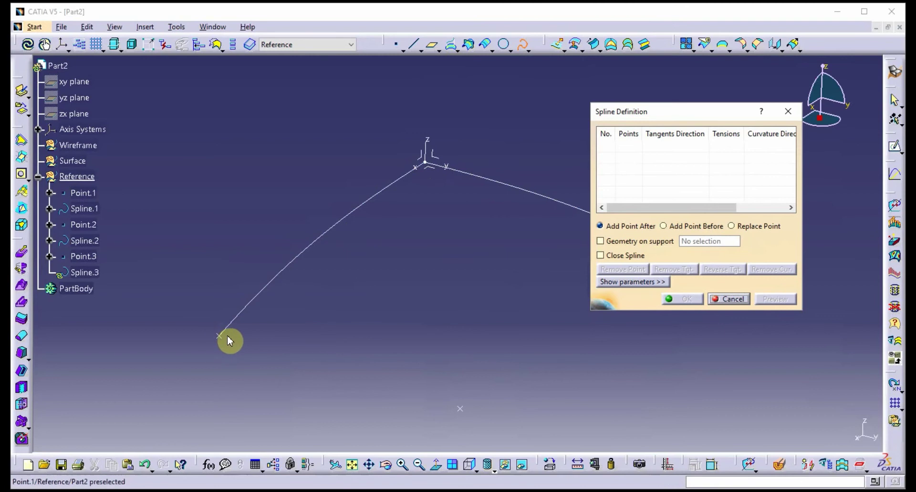
- Create a spline from Point.1 to Point.3, constrained at Point.1 to the Y Axis with Curvature continuity
left_click(227, 335)
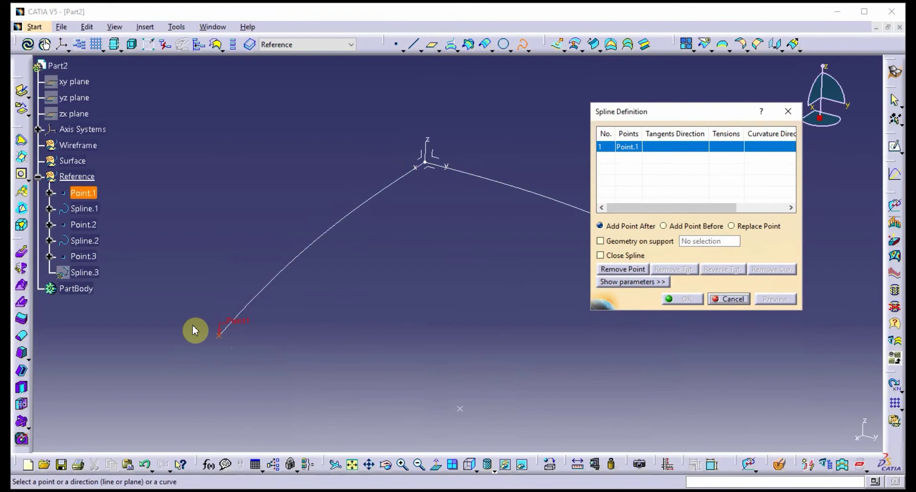
left_click(455, 168)
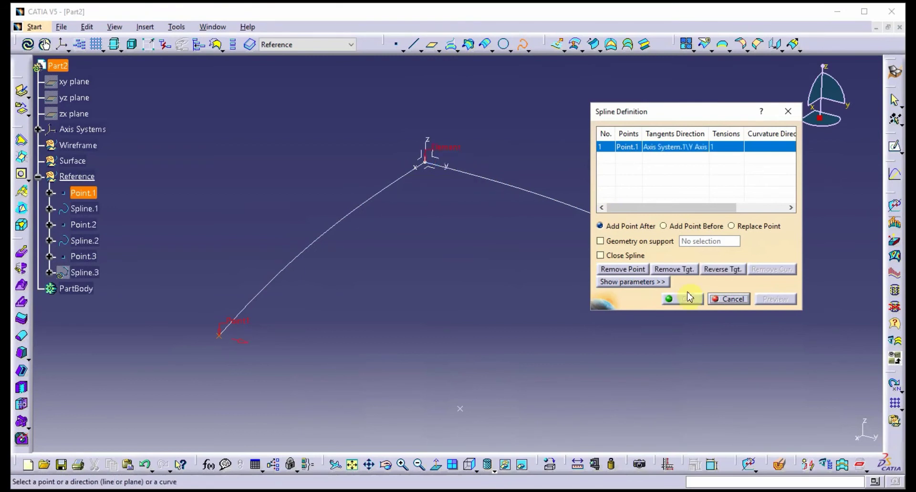
left_click(659, 281)
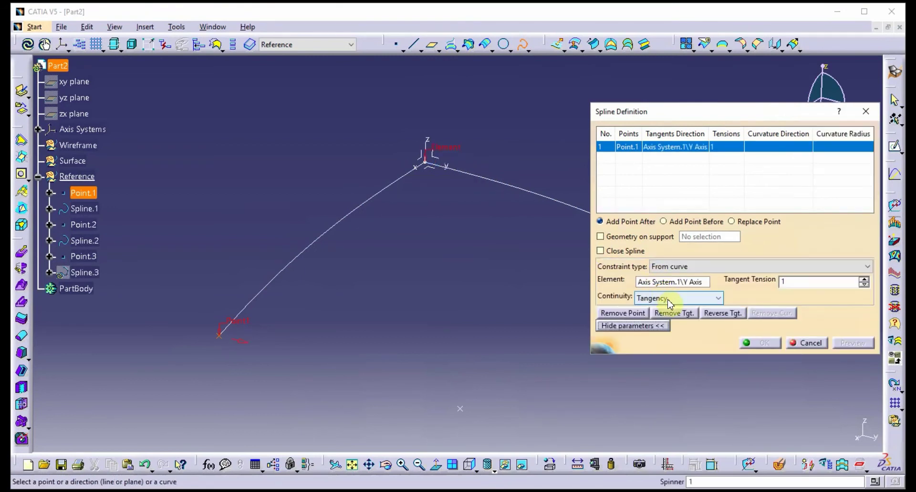
left_click(689, 298)
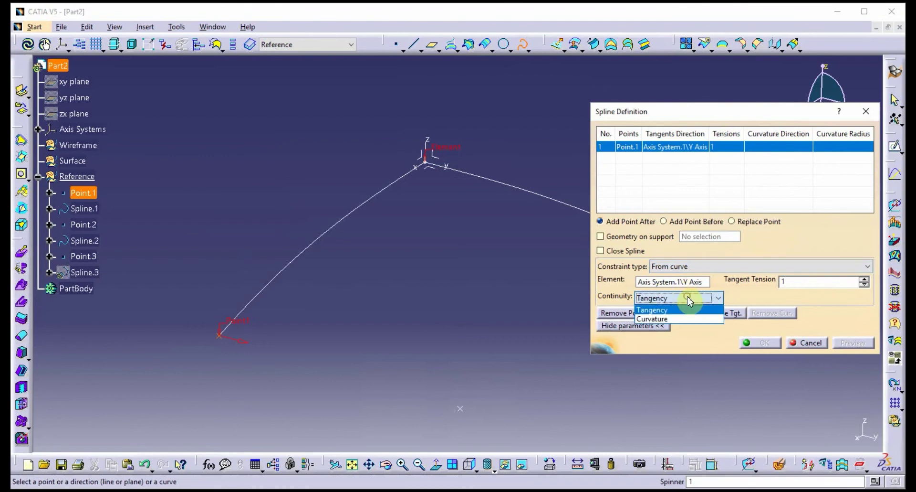
left_click(674, 316)
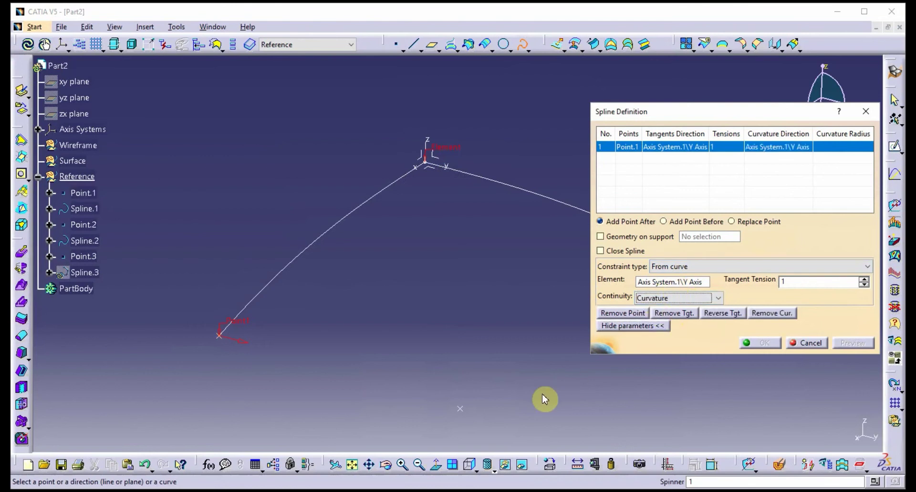
left_click(467, 409)
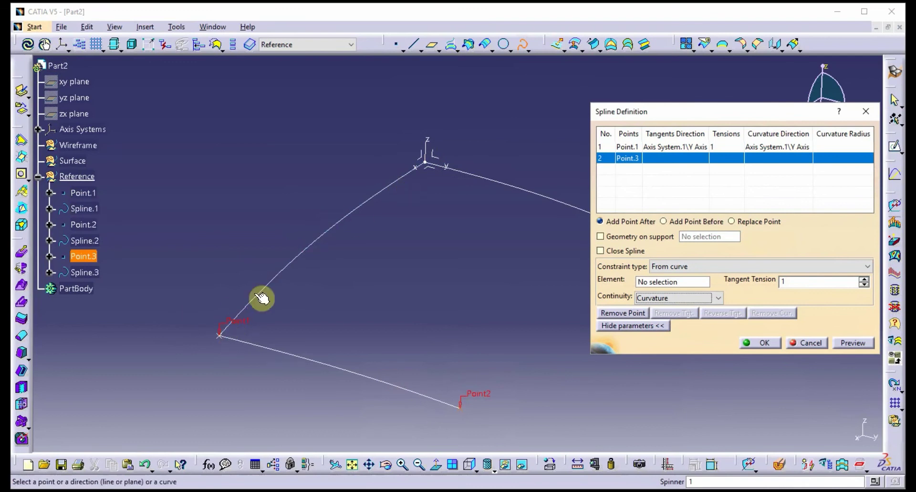
left_click(771, 344)
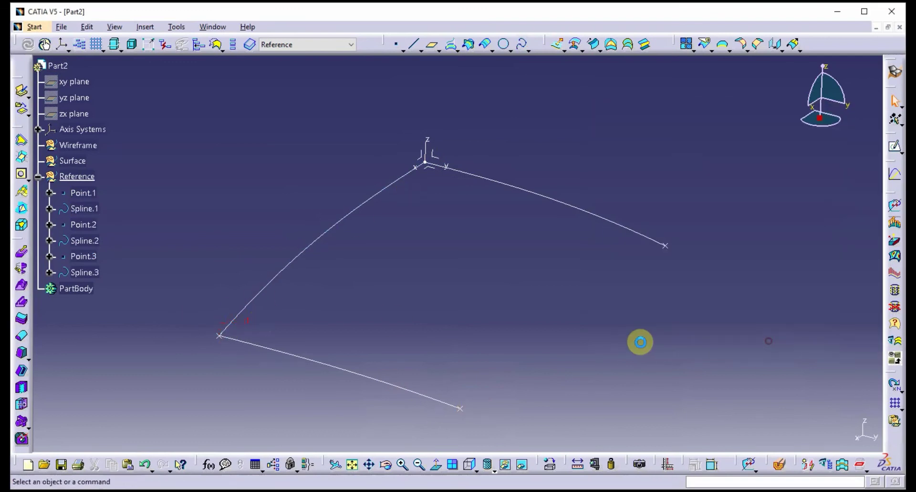
- Define a spline from Point.2 to Point.3 with the X Axis as the tangent direction at Point.2
middle_click_drag(567, 305, 519, 278)
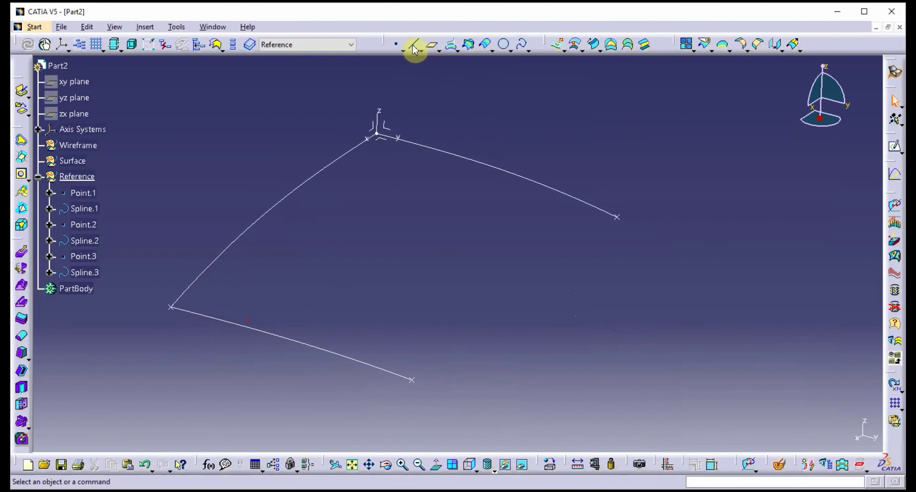
left_click(524, 52)
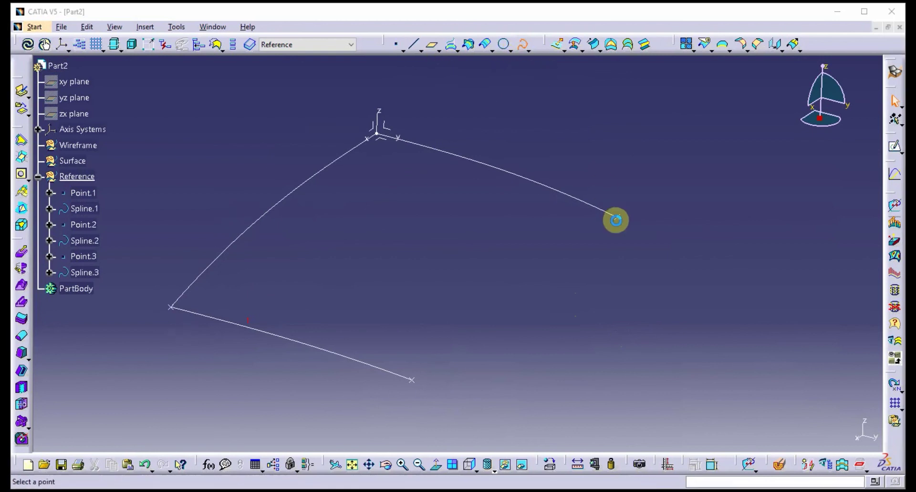
middle_click_drag(487, 237, 474, 244)
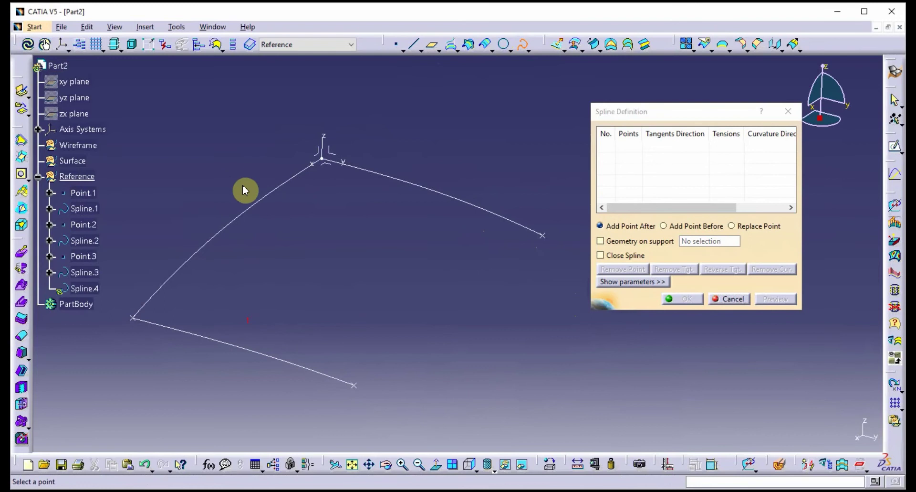
left_click(544, 236)
middle_click_drag(475, 232, 485, 240)
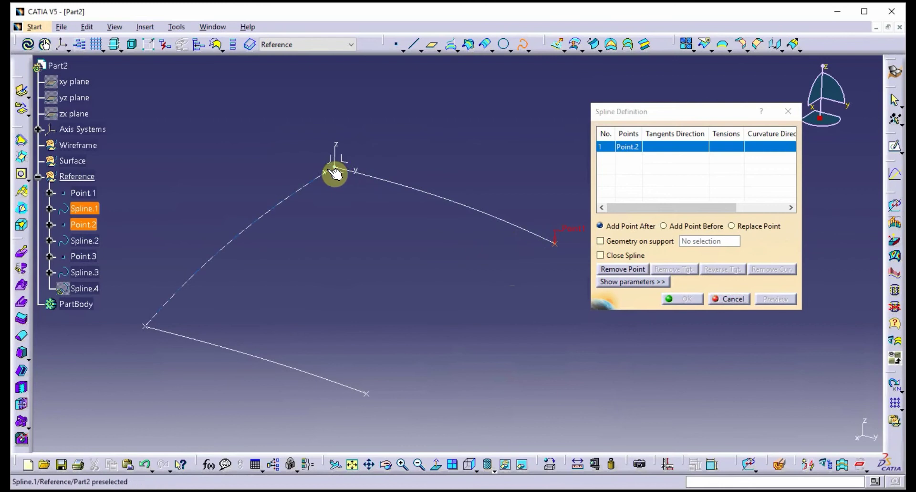
middle_click_drag(358, 212, 358, 178)
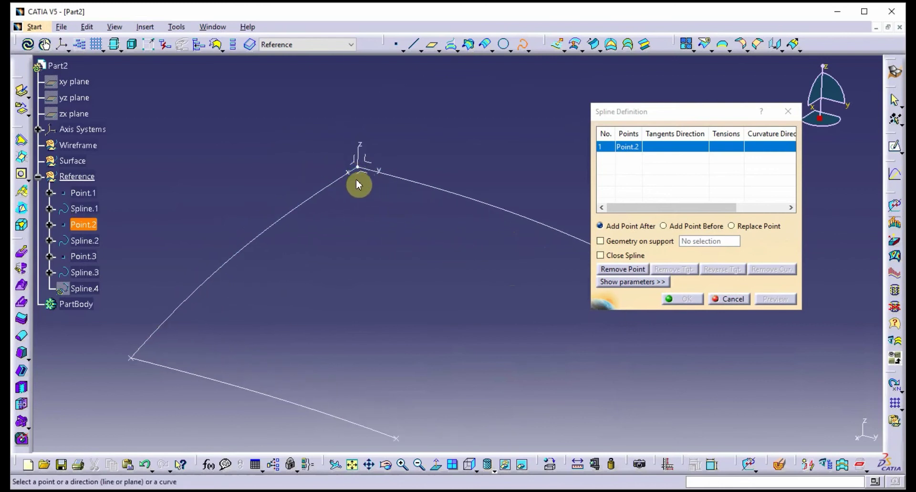
middle_click_drag(357, 174, 374, 362)
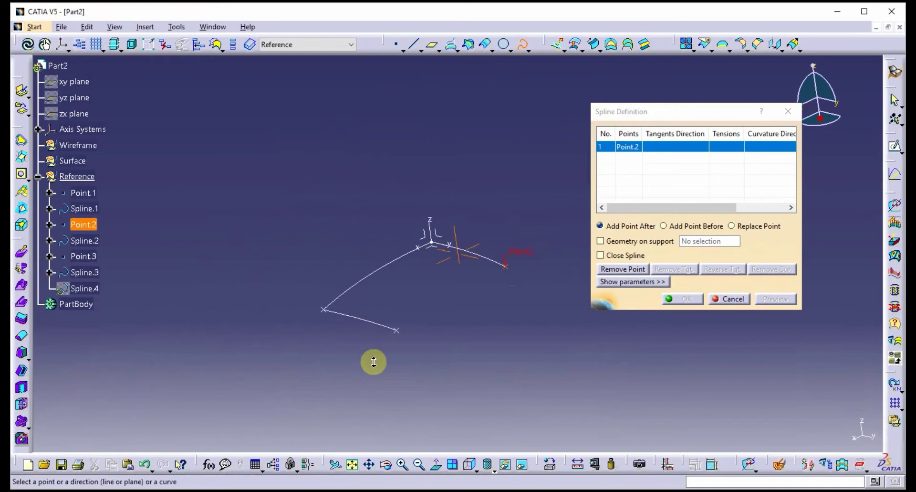
left_click(426, 248)
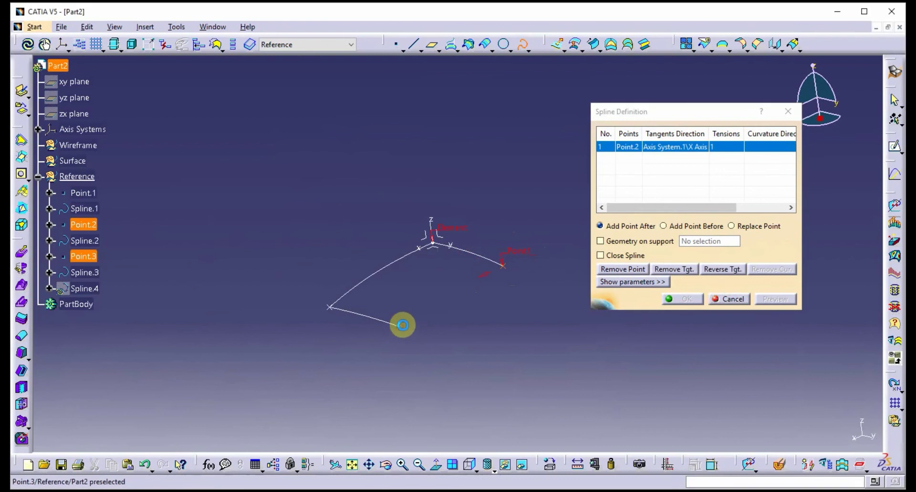
left_click(401, 326)
middle_click_drag(420, 285, 461, 267)
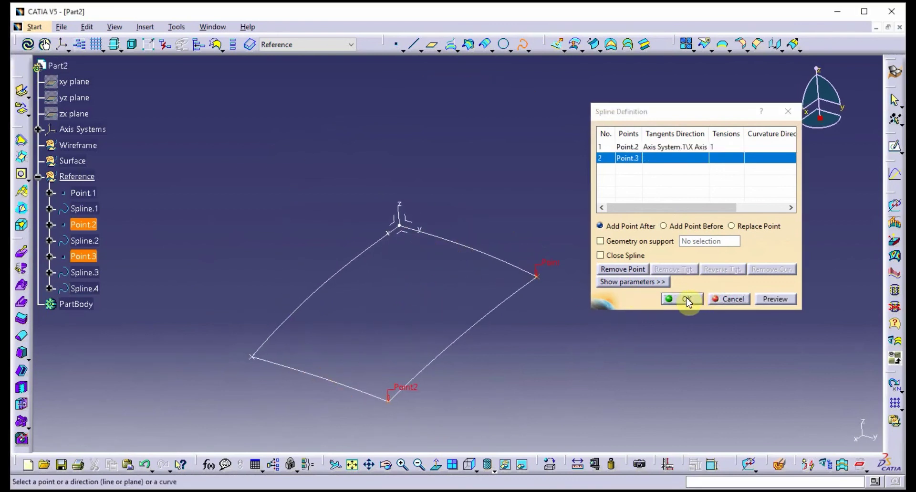
- Set the continuity at Point.2 of the new spline to Curvature and finish the spline
left_click(631, 147)
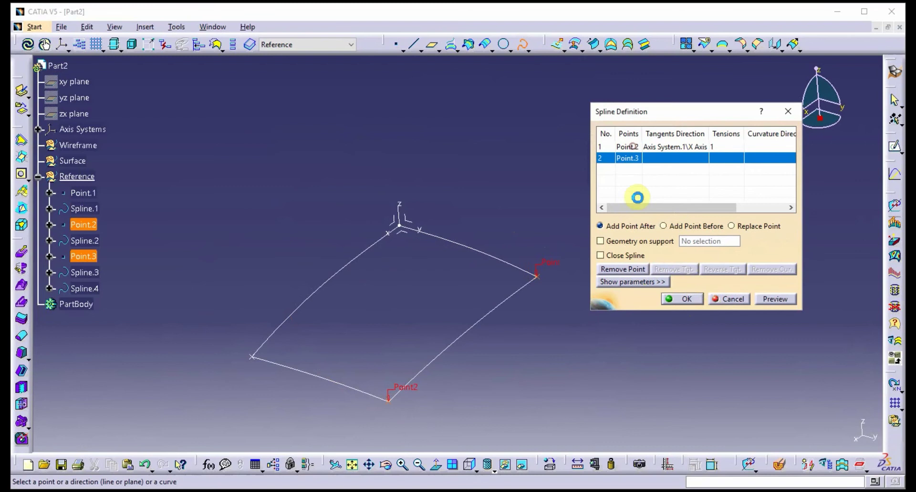
left_click(660, 282)
left_click(671, 301)
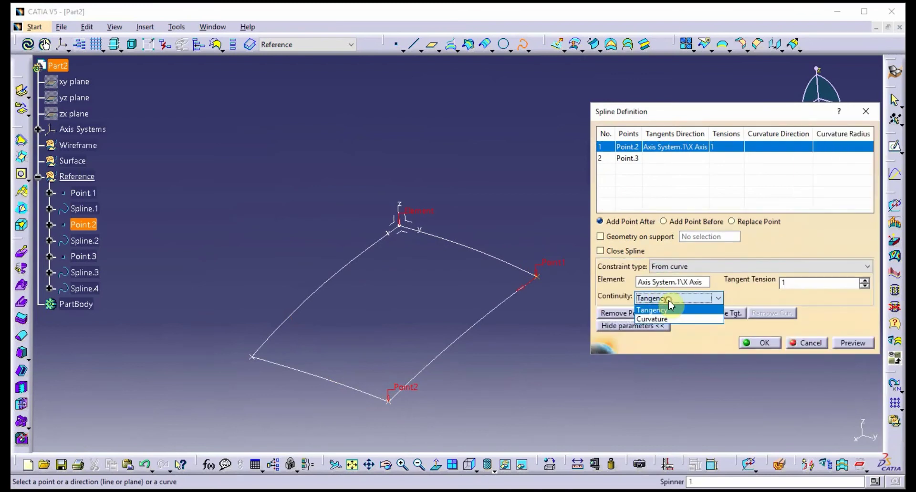
left_click(673, 318)
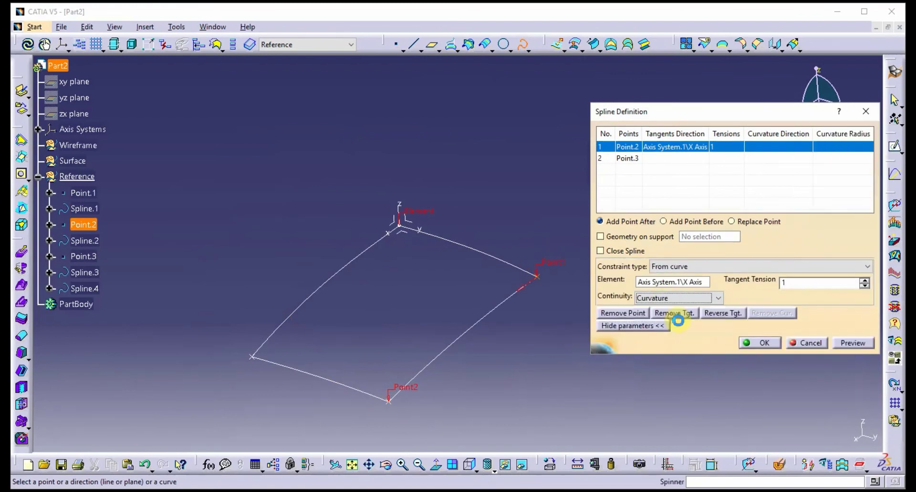
left_click(763, 346)
middle_click_drag(399, 329, 419, 259)
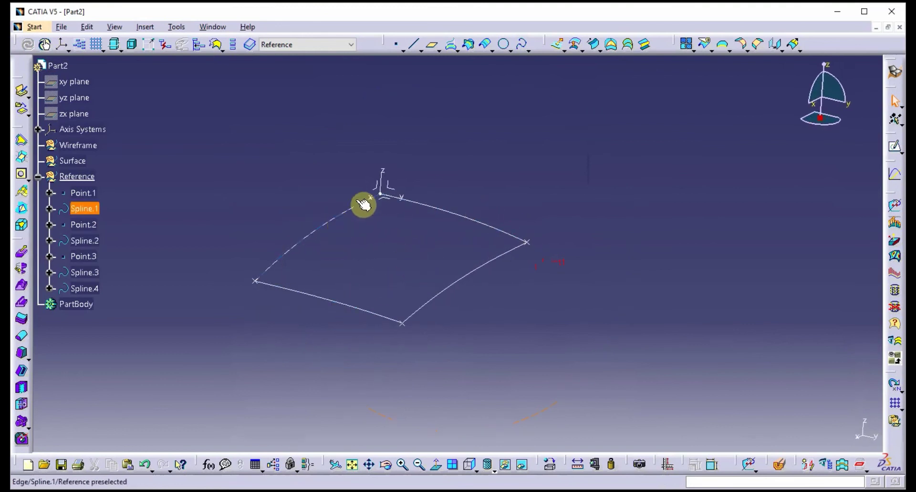
middle_click_drag(453, 280, 226, 241)
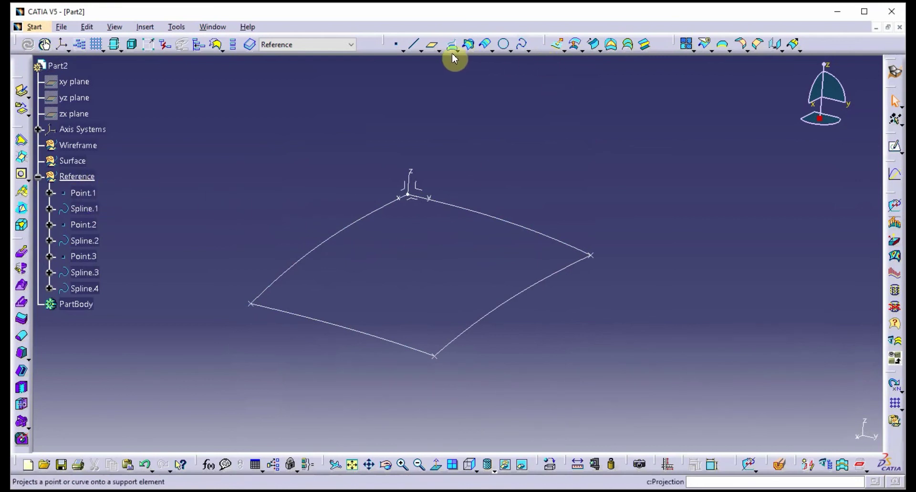
middle_click_drag(503, 161, 536, 168)
middle_click_drag(439, 253, 461, 266)
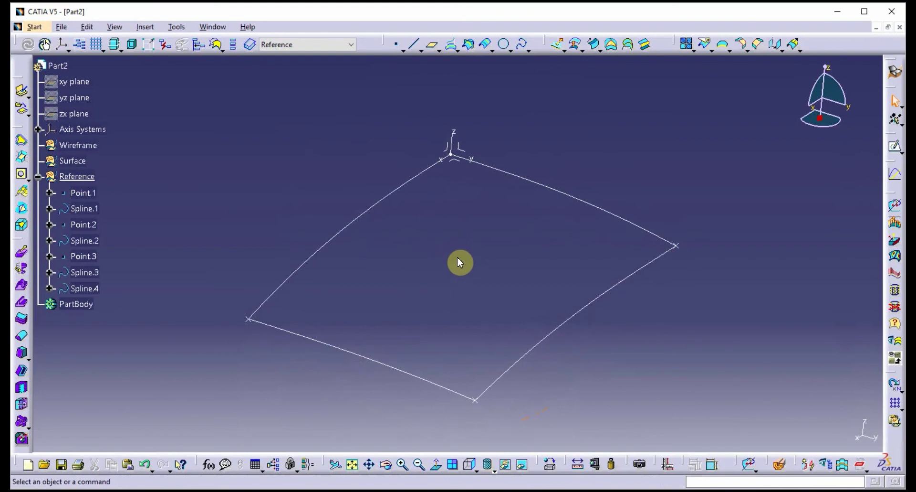
- Start an extruded surface with Spline.1 as the profile and the axis system's Y Axis as the direction
left_click(558, 45)
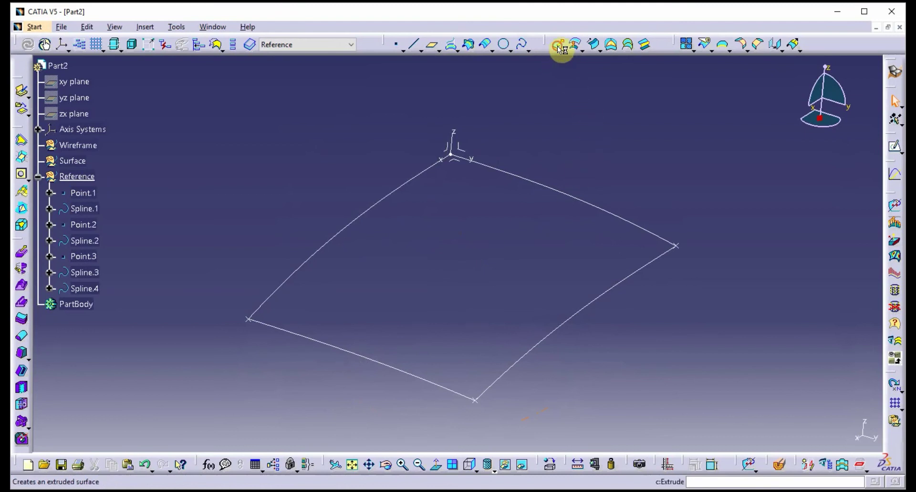
left_click(402, 196)
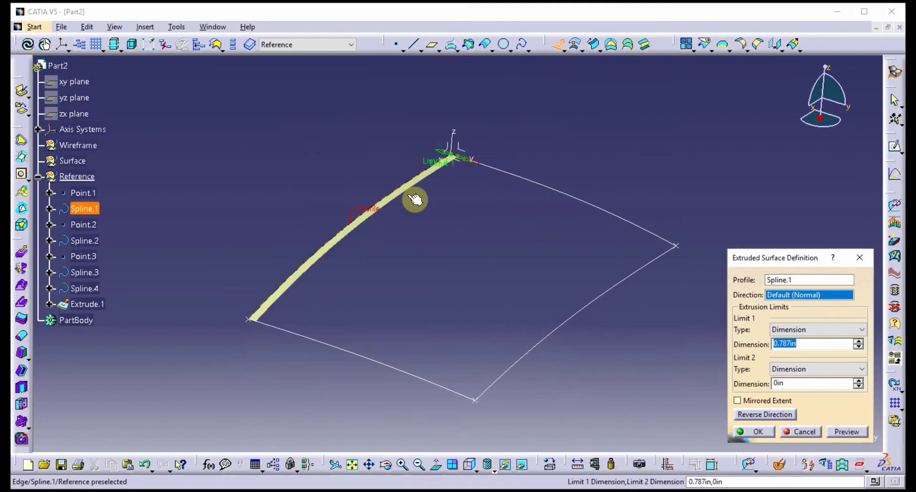
left_click(796, 296)
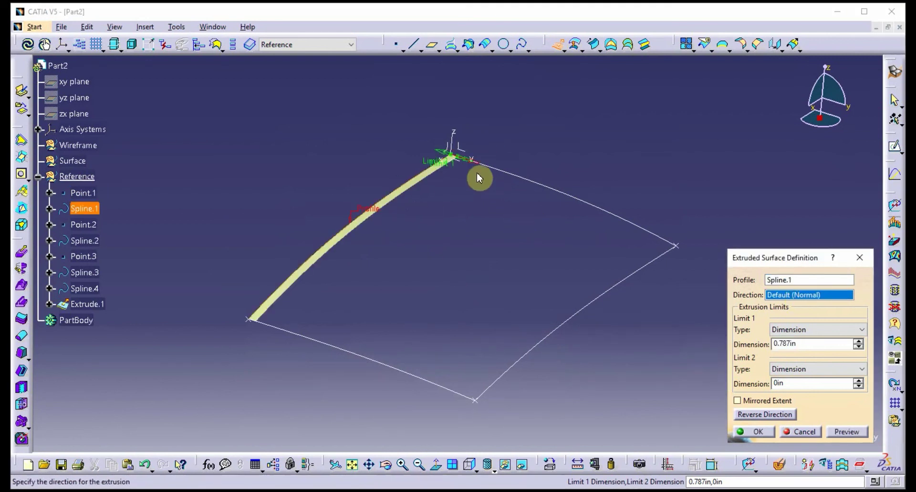
middle_click_drag(459, 230, 459, 299)
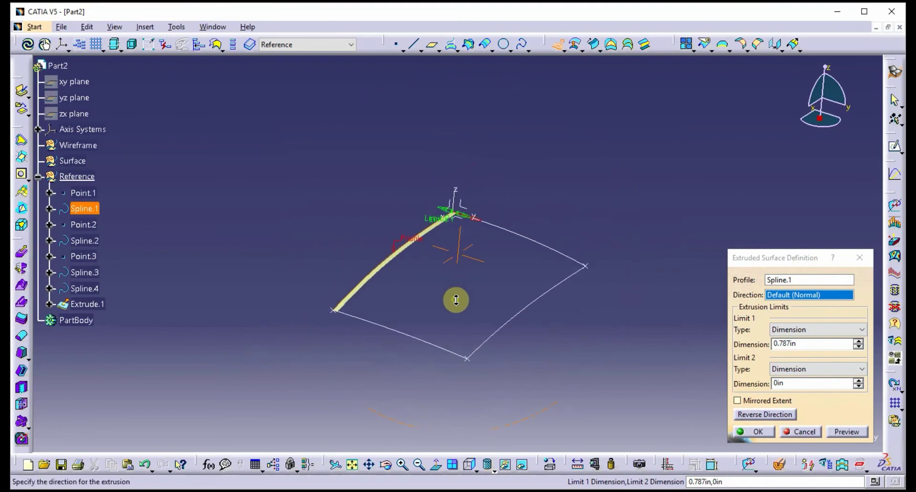
right_click(800, 297)
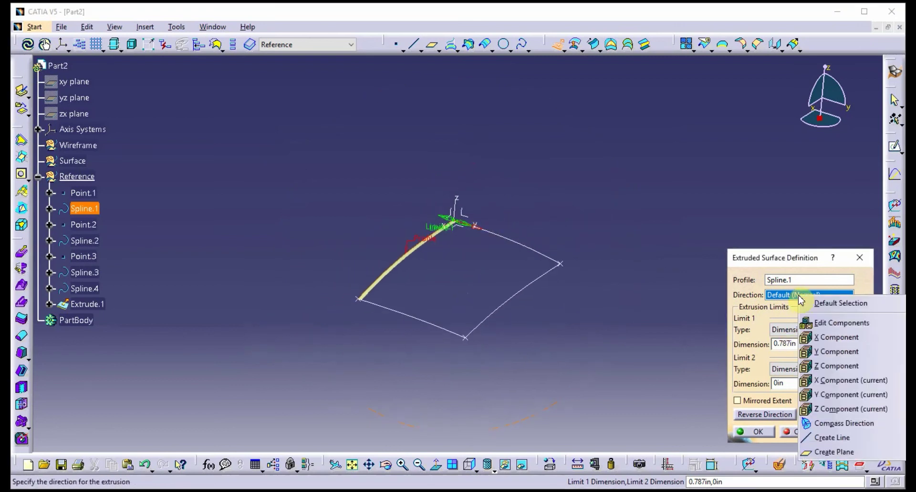
left_click(848, 394)
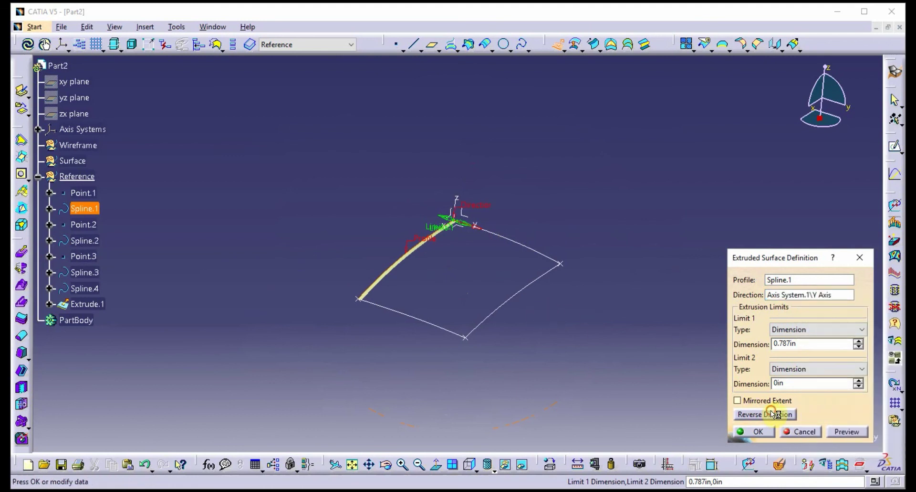
- Extend Limit 1 of the Spline.1 extrusion to about 10.04 in, away from the frame, and create the surface
left_click_drag(440, 222, 405, 199)
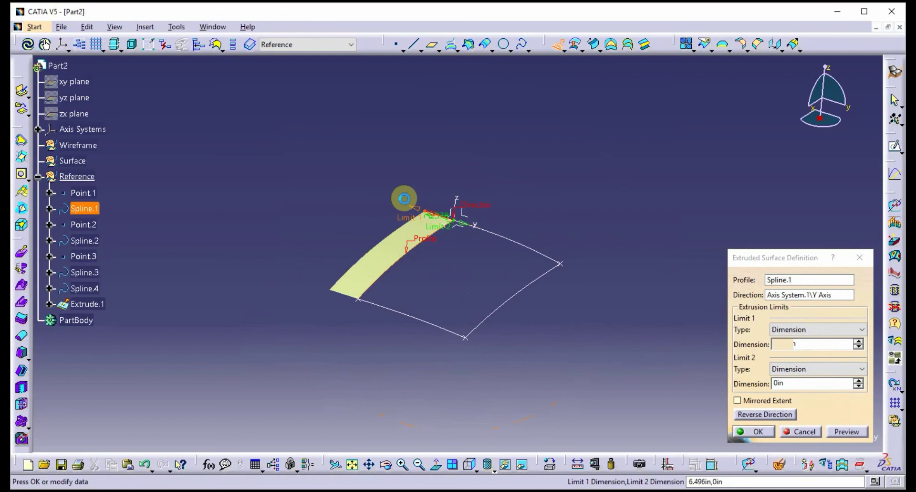
middle_click_drag(434, 248, 506, 315)
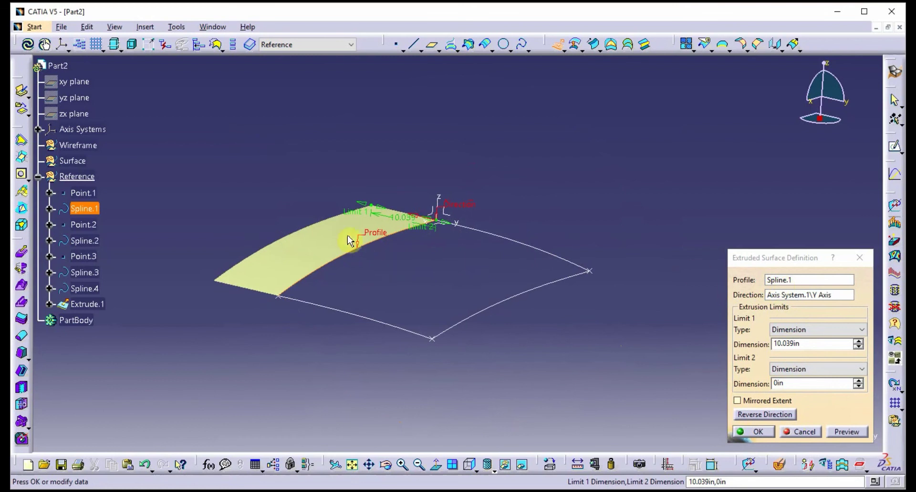
left_click(757, 431)
middle_click_drag(455, 288, 409, 336)
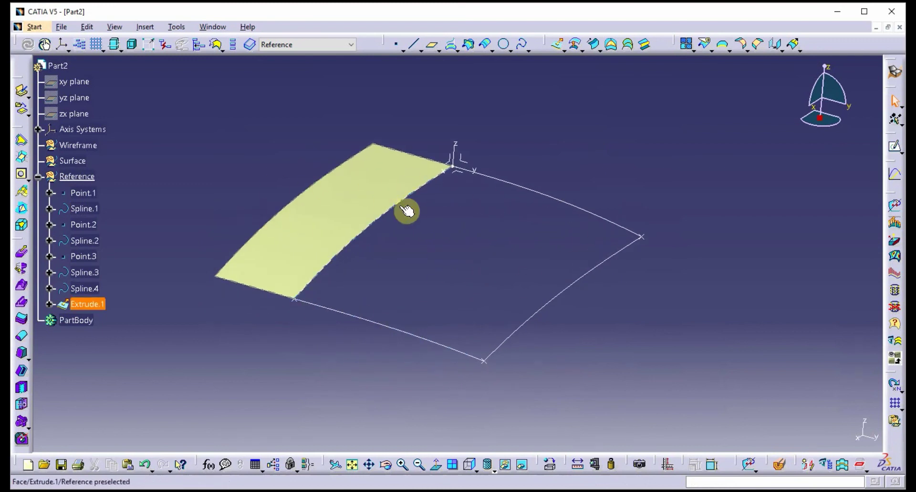
middle_click_drag(407, 210, 400, 233)
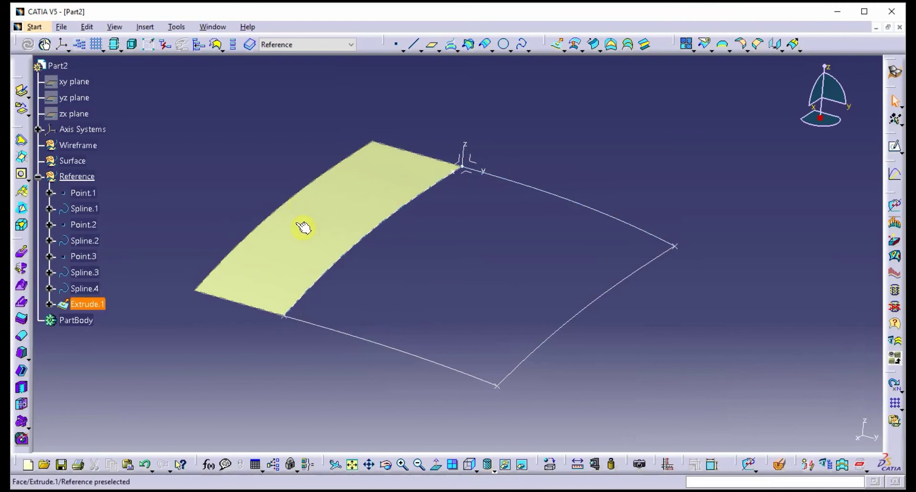
- Define the Surface geometrical set as the in-work object
right_click(81, 161)
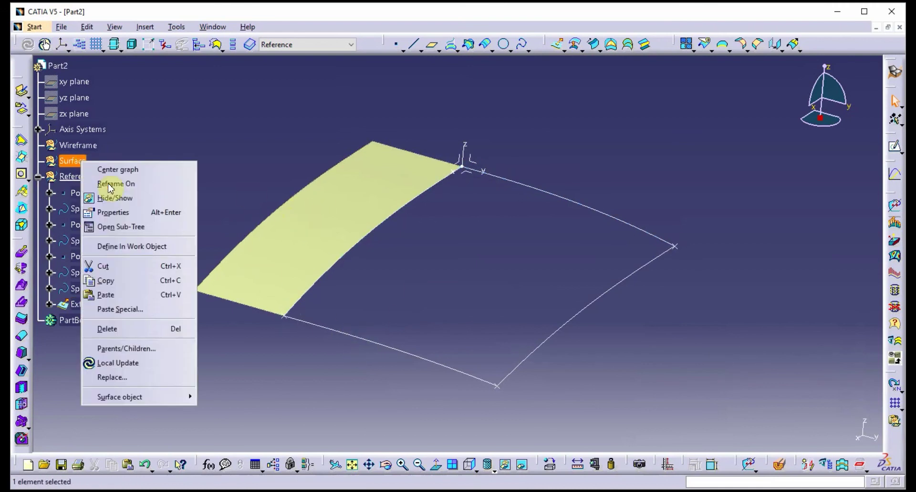
left_click(136, 246)
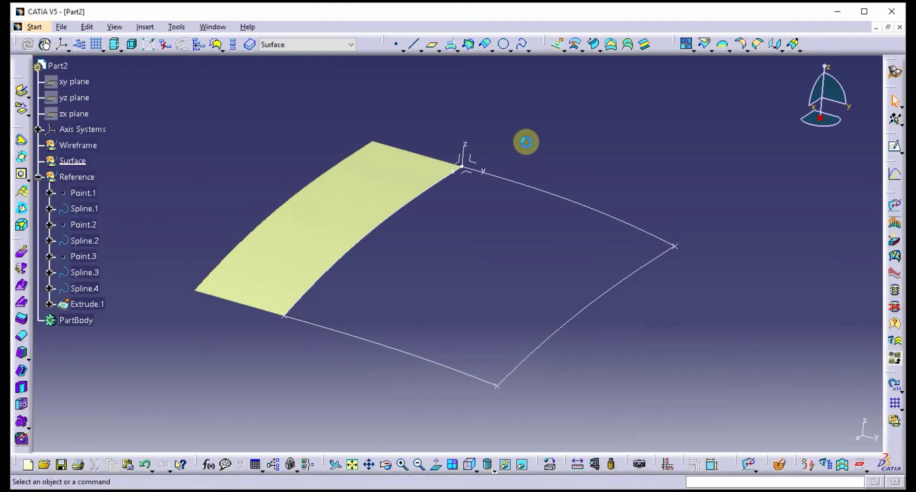
middle_click_drag(525, 142, 522, 138)
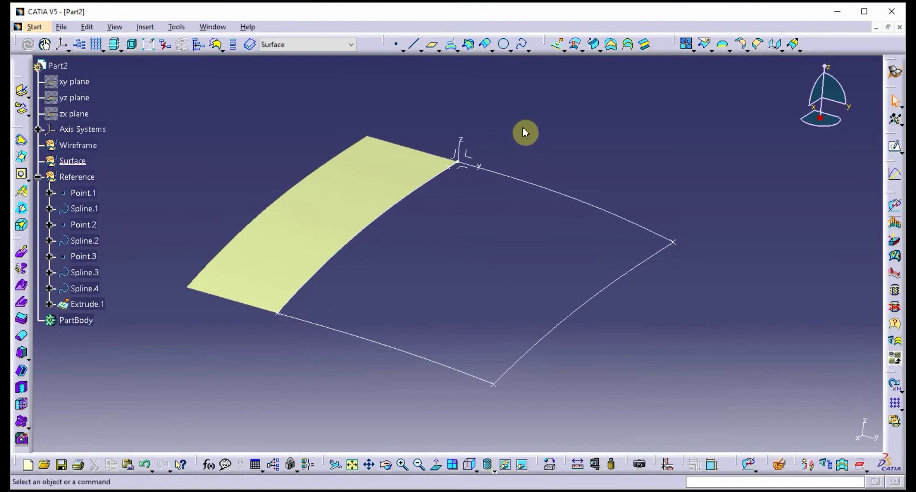
- Start a multi-sections surface with the opposite curves Spline.2 and Spline.3 as its sections
left_click(630, 48)
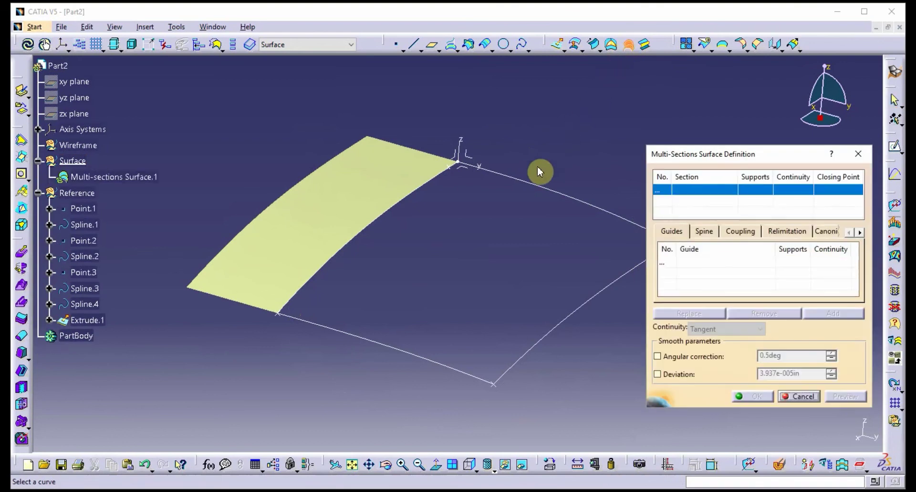
left_click(536, 187)
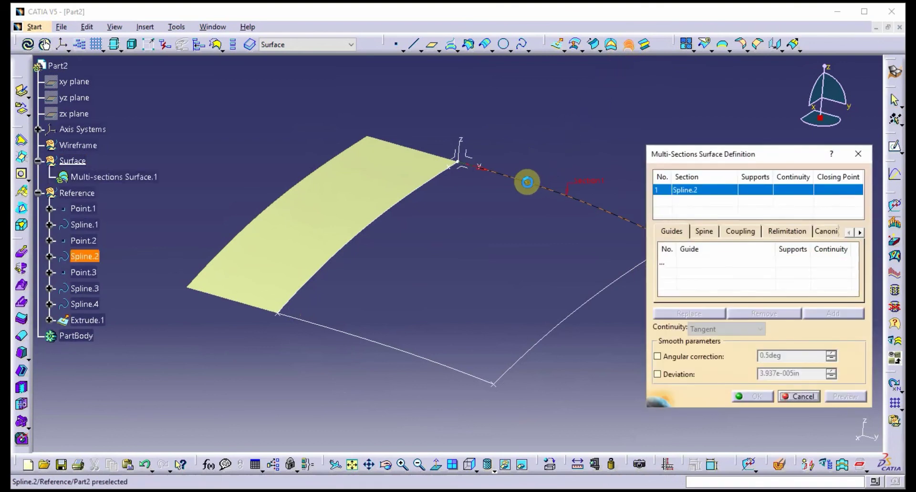
middle_click_drag(484, 234, 454, 238)
middle_click_drag(525, 262, 482, 213)
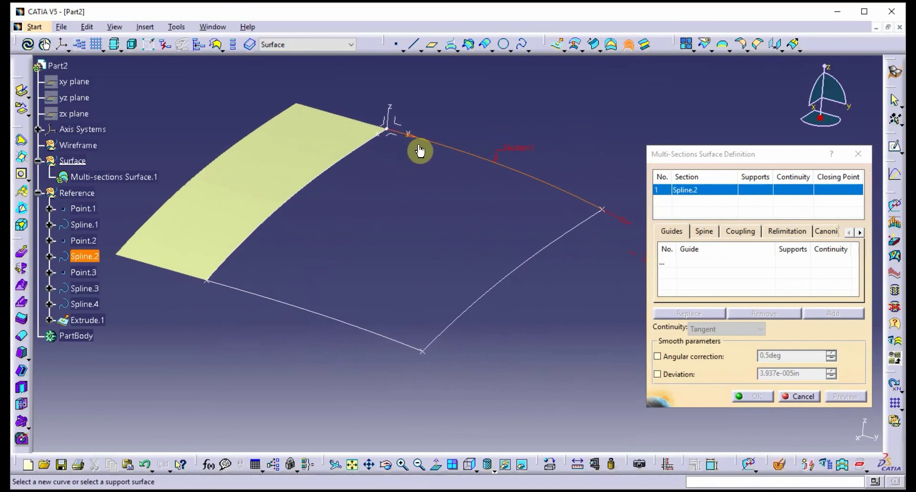
left_click(358, 328)
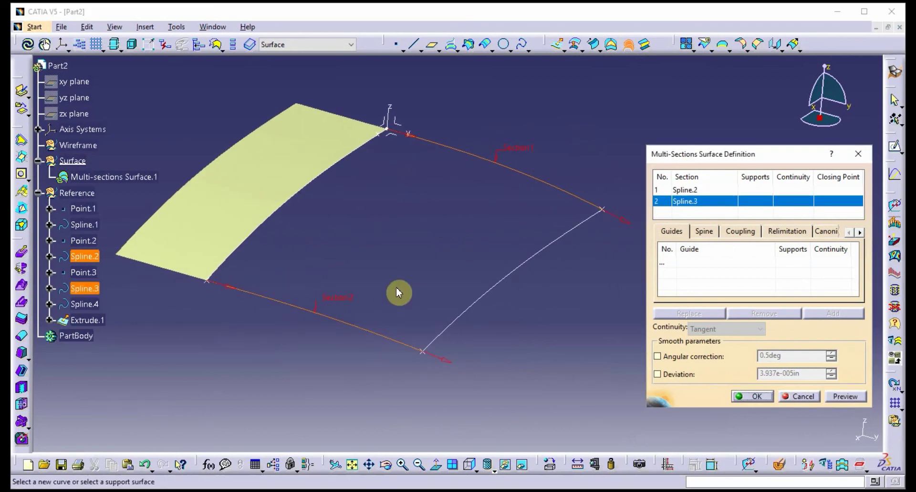
middle_click_drag(397, 288, 436, 258)
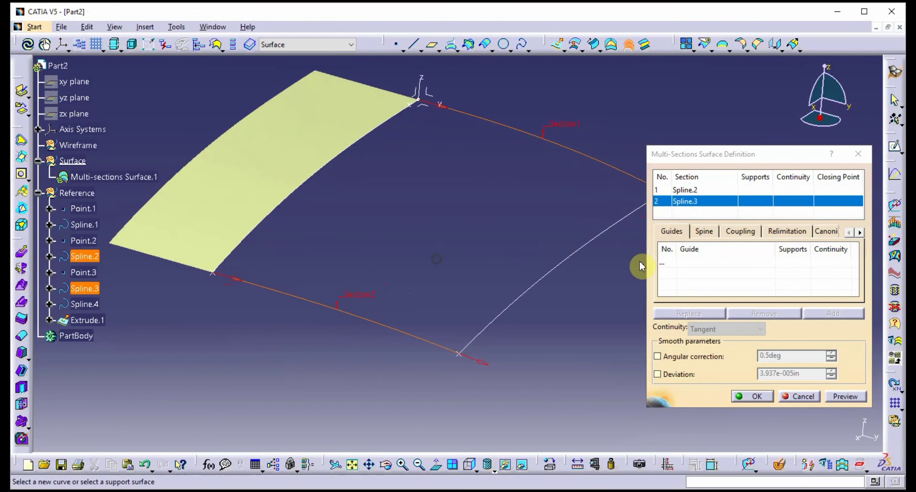
- Add Spline.1 as the first guide, supported by Extrude.1 with Curvature continuity
left_click(662, 264)
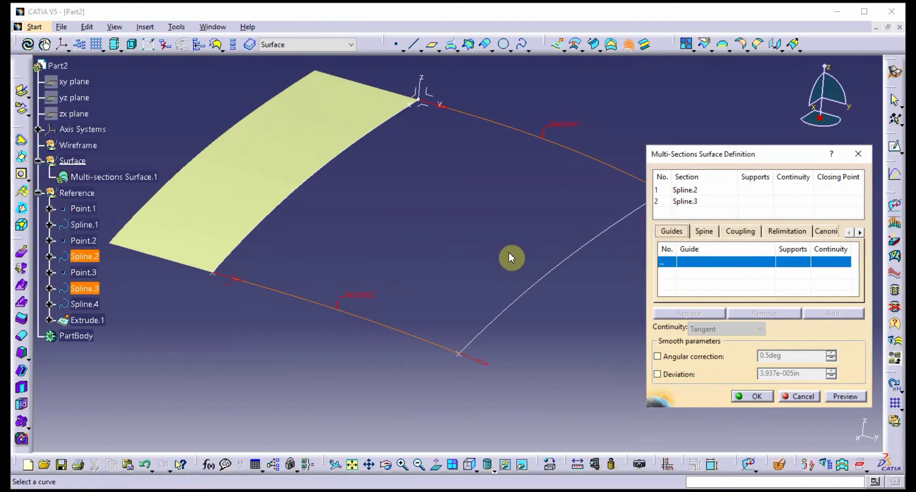
left_click(334, 164)
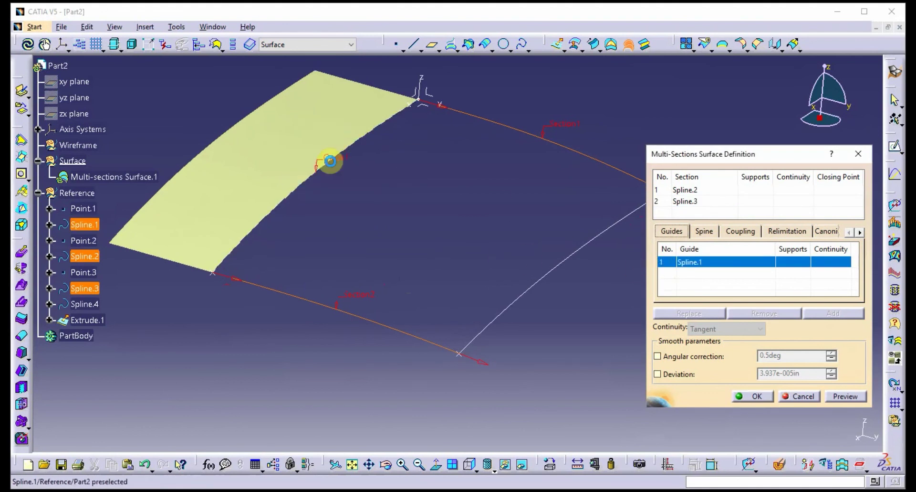
left_click(287, 138)
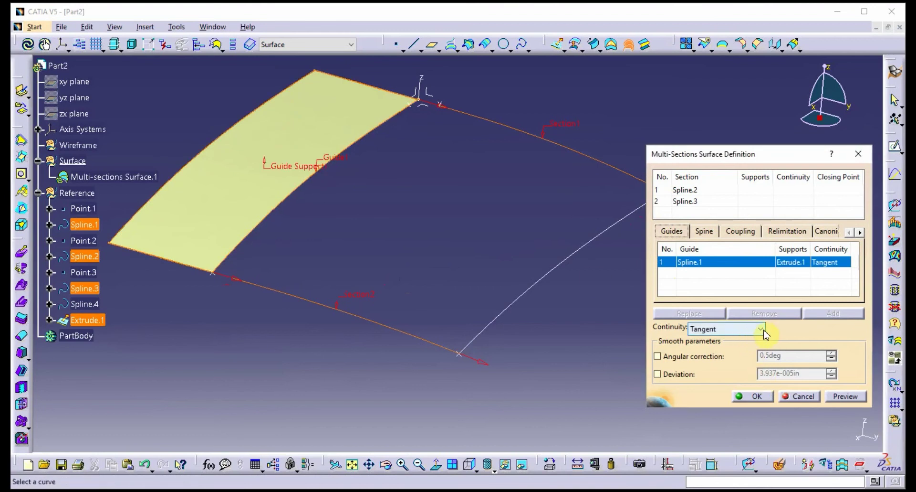
left_click(760, 328)
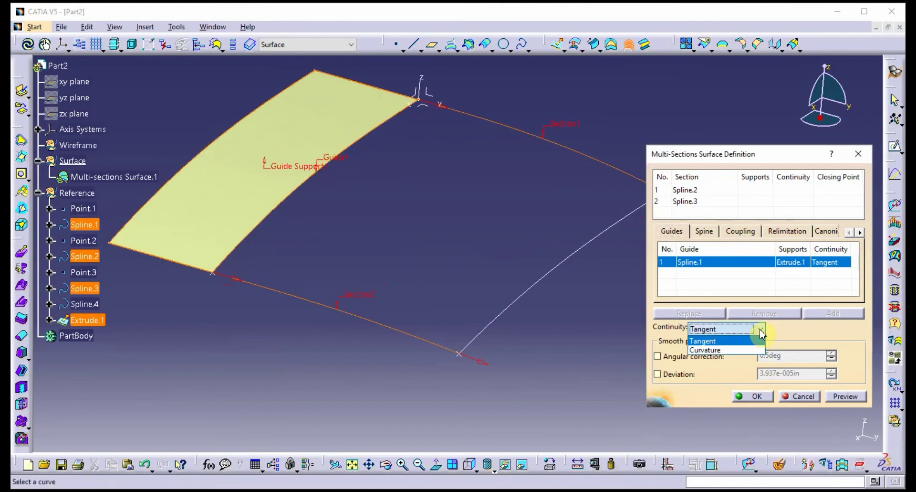
left_click(744, 351)
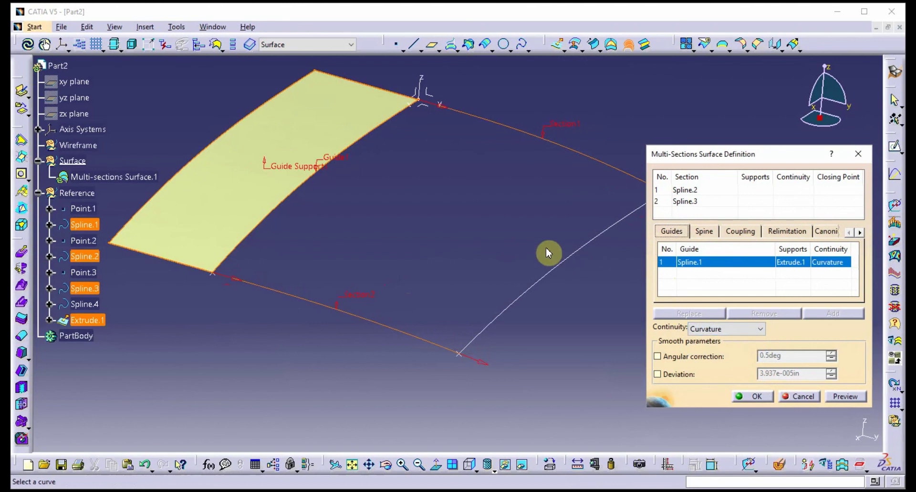
middle_click_drag(546, 247, 506, 243)
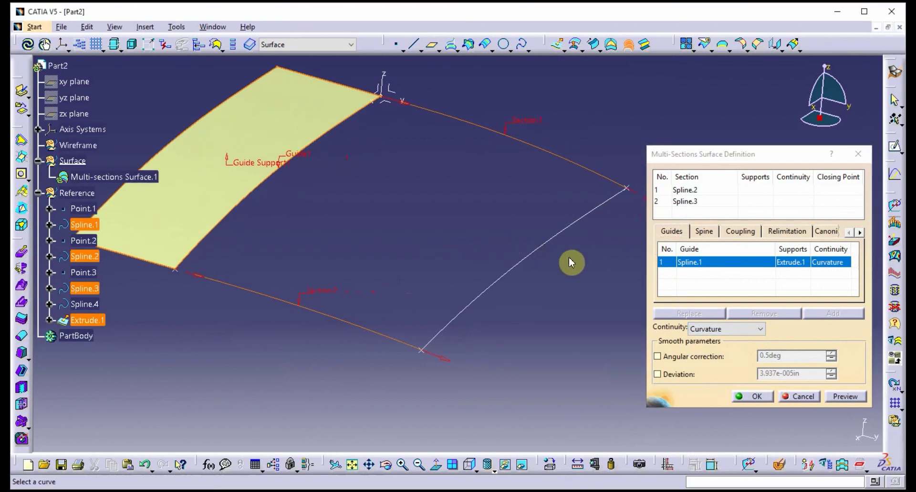
- Add Spline.4 as the second guide and preview the multi-sections surface
left_click(661, 272)
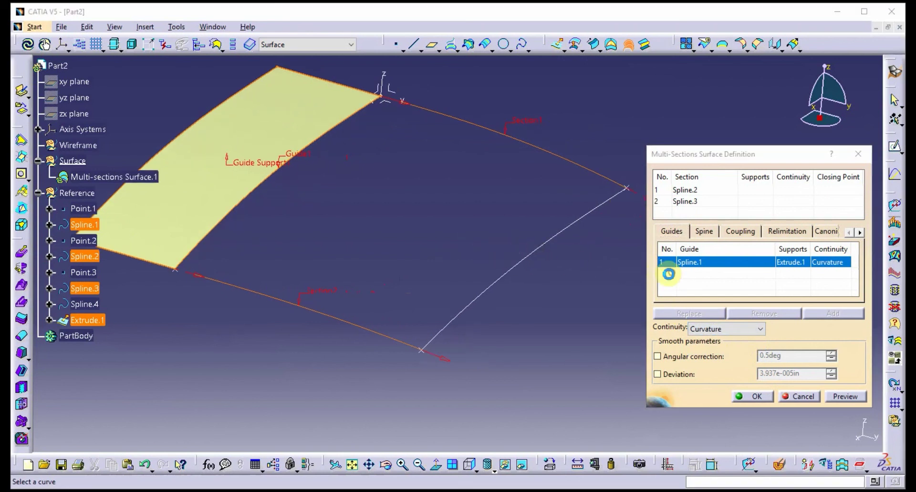
left_click(539, 261)
middle_click_drag(448, 258, 484, 263)
left_click(844, 395)
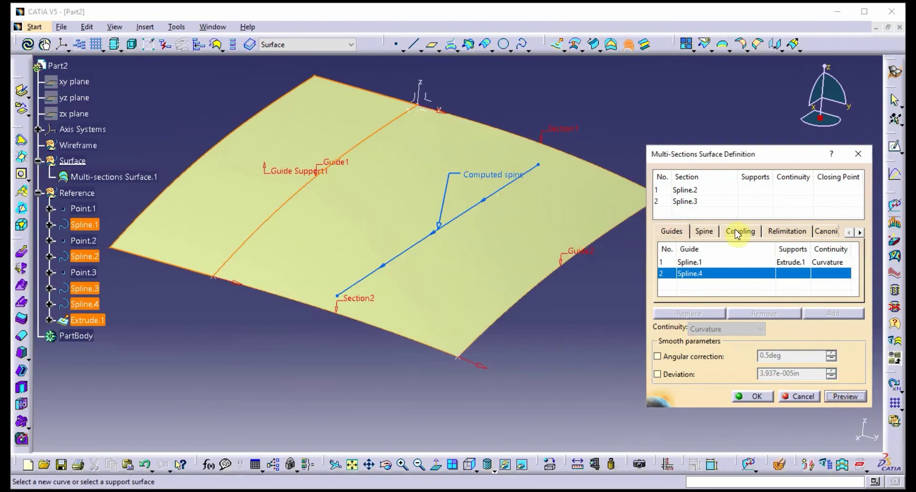
- Set the sections coupling to Tangency then curvature, preview the result and create the multi-sections surface
left_click(740, 231)
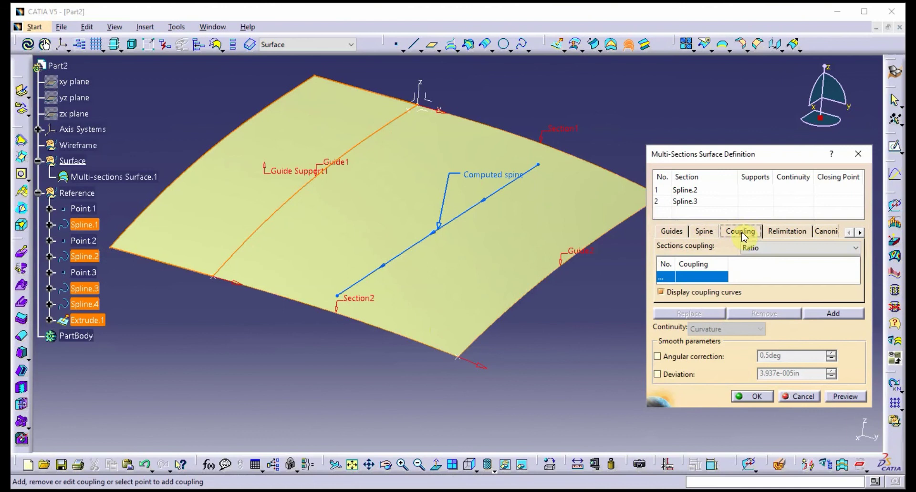
left_click(763, 247)
left_click(773, 278)
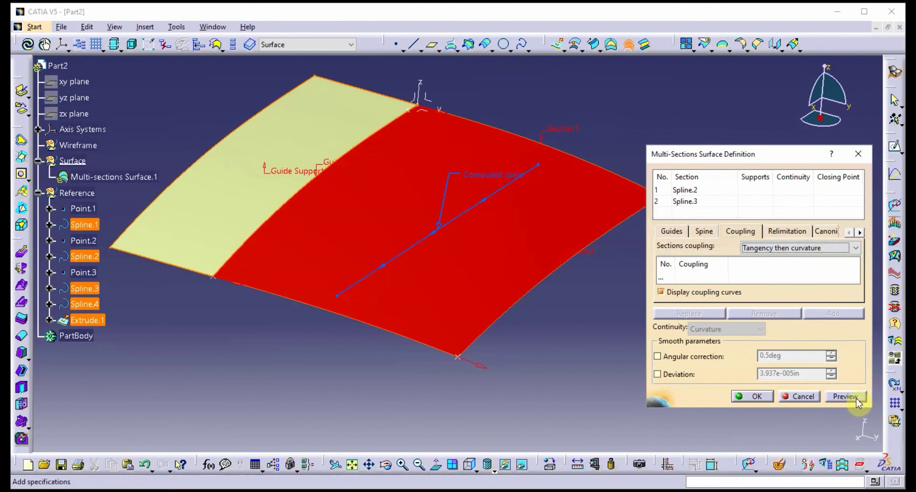
left_click(857, 397)
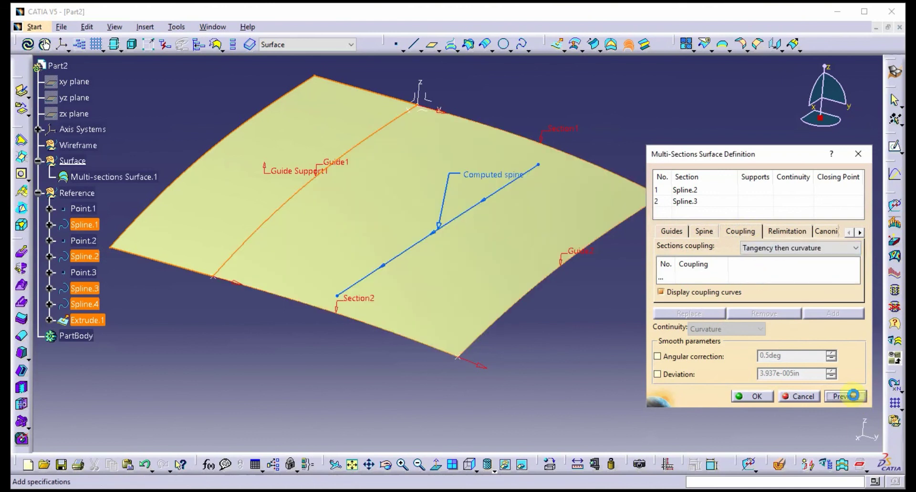
left_click(753, 396)
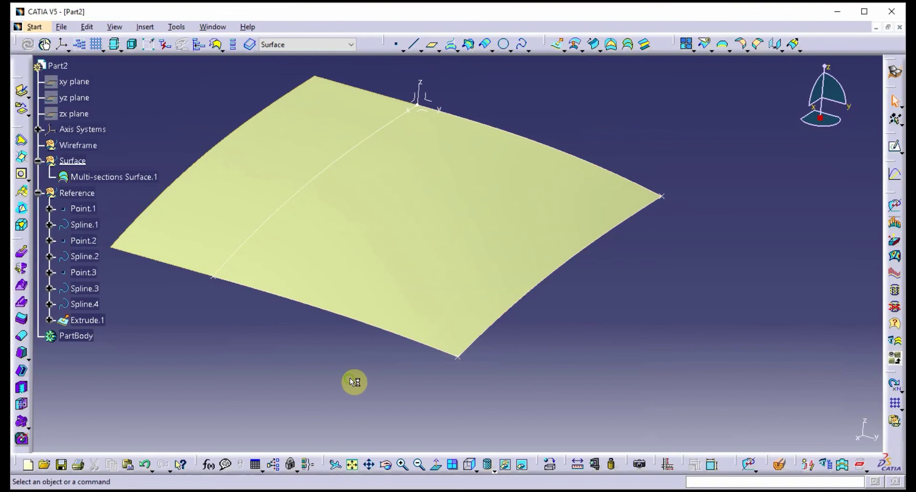
- Hide the Reference geometrical set so only the multi-sections surface is displayed
middle_click_drag(354, 380, 467, 290)
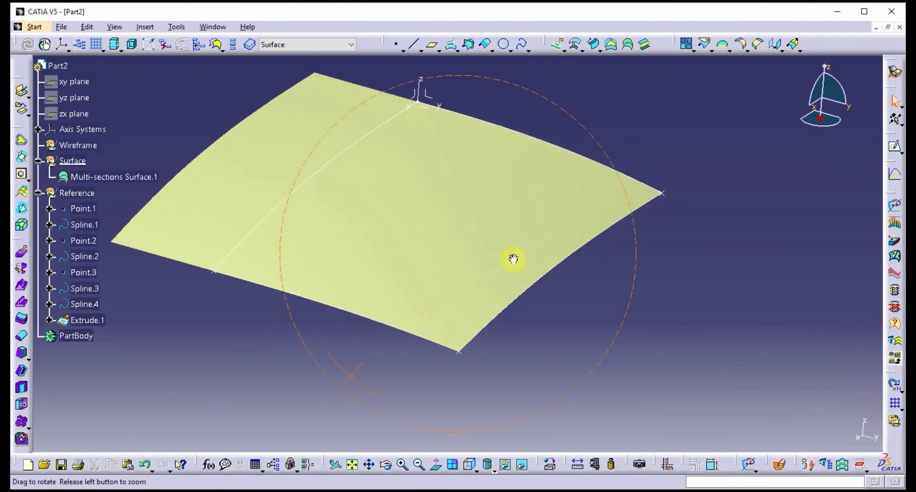
middle_click_drag(513, 259, 327, 389)
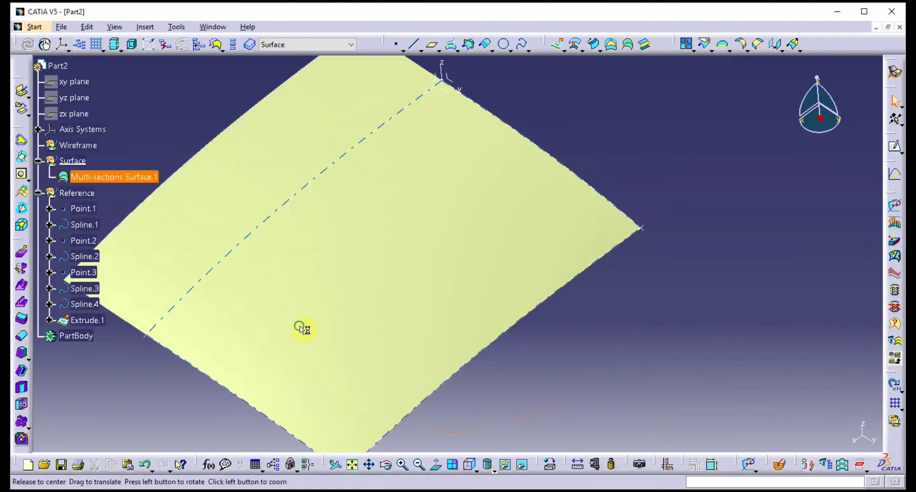
middle_click_drag(301, 327, 321, 307)
right_click(86, 193)
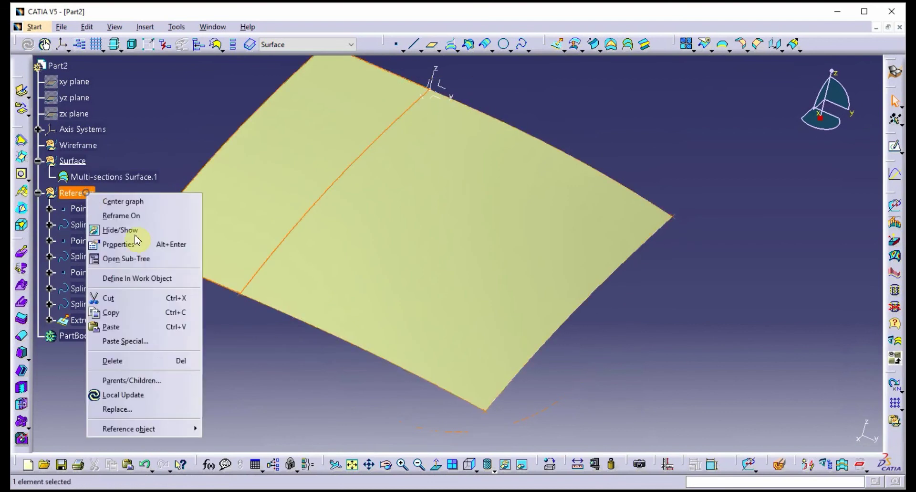
left_click(142, 234)
middle_click_drag(221, 335, 181, 226)
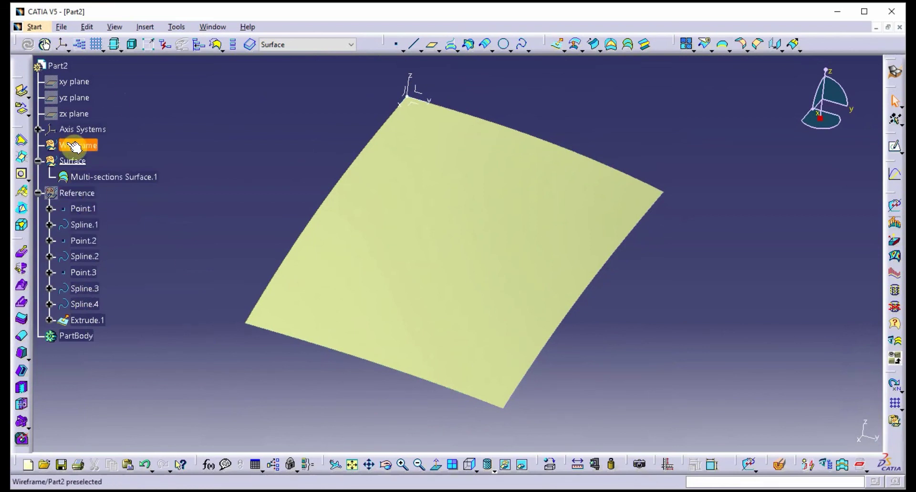
- Move Point.1 through Spline.4 from the Reference geometrical set to the Wireframe set and collapse the Wireframe branch
left_click(96, 306, "shift")
right_click(95, 305)
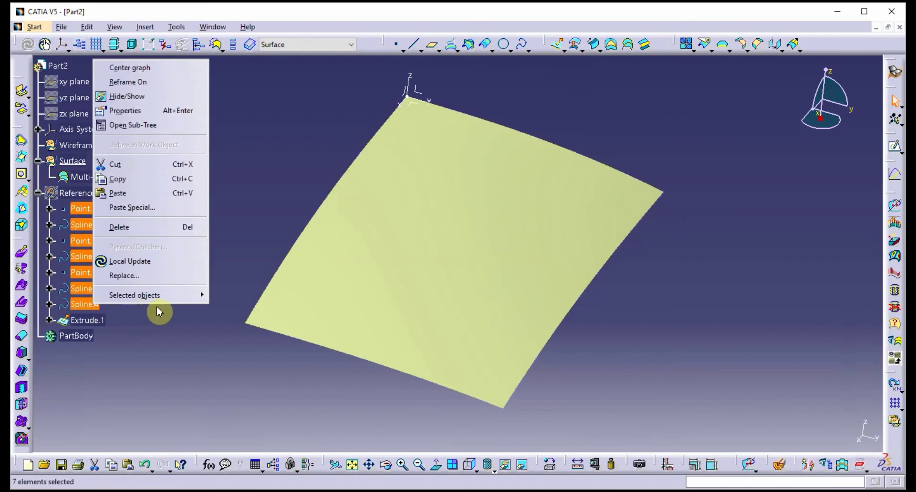
mouse_move(167, 303)
left_click(252, 328)
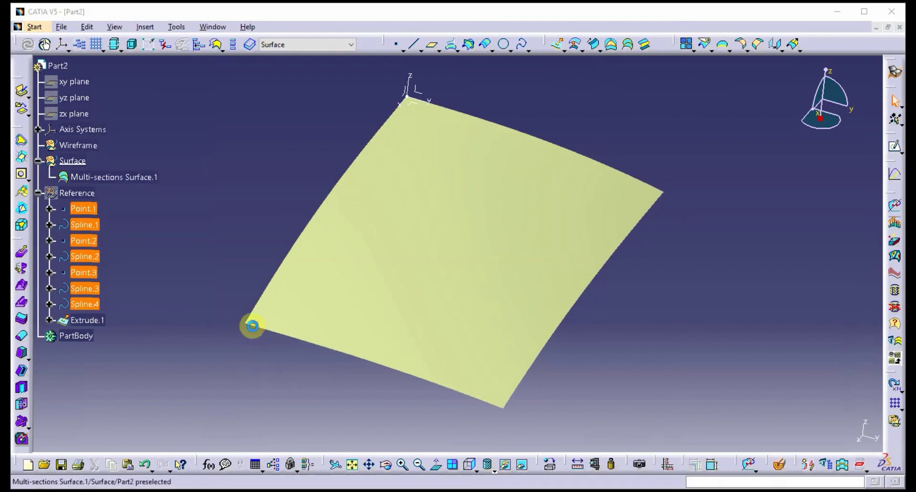
left_click(789, 372)
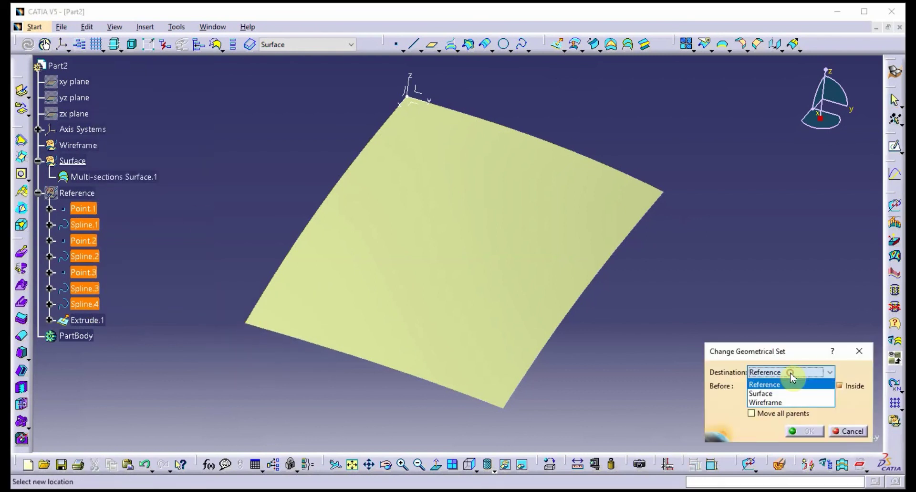
left_click(783, 402)
left_click(803, 431)
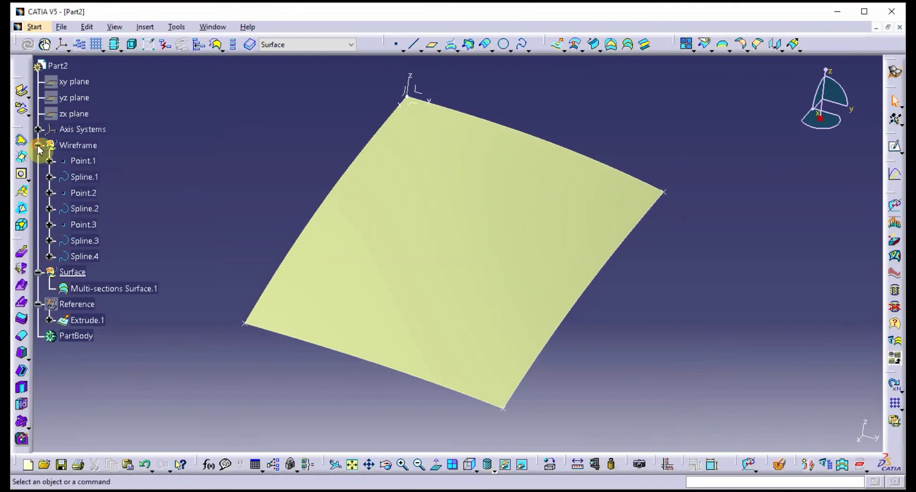
left_click(38, 145)
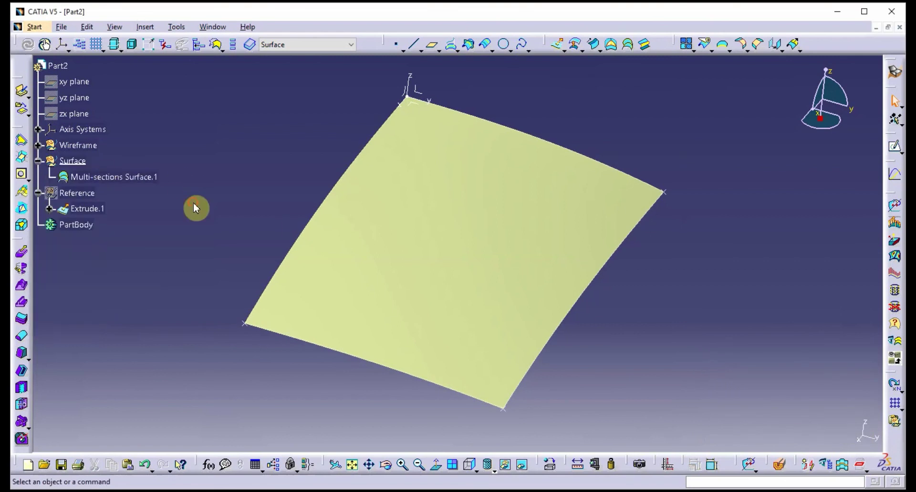
left_click(38, 145)
left_click(38, 145)
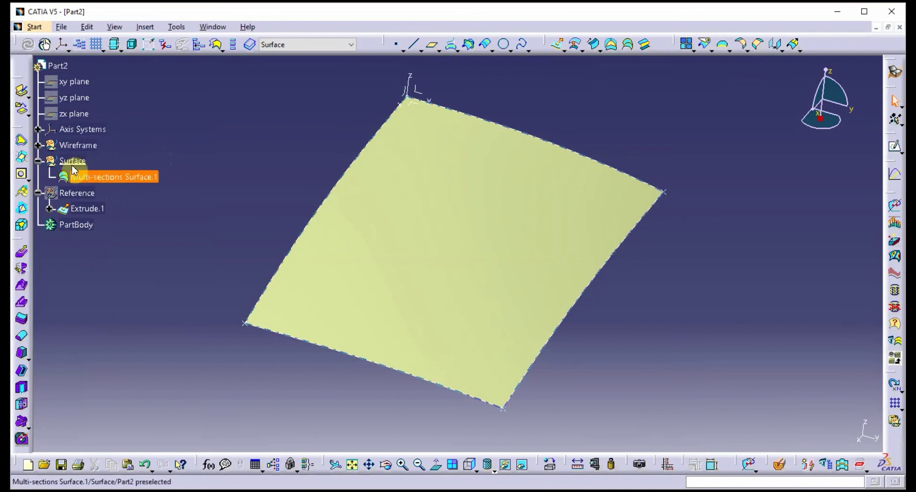
- Mirror the multi-sections surface with Symmetry about the axis system's zx plane, keeping the result as a surface
middle_click_drag(352, 386, 231, 215)
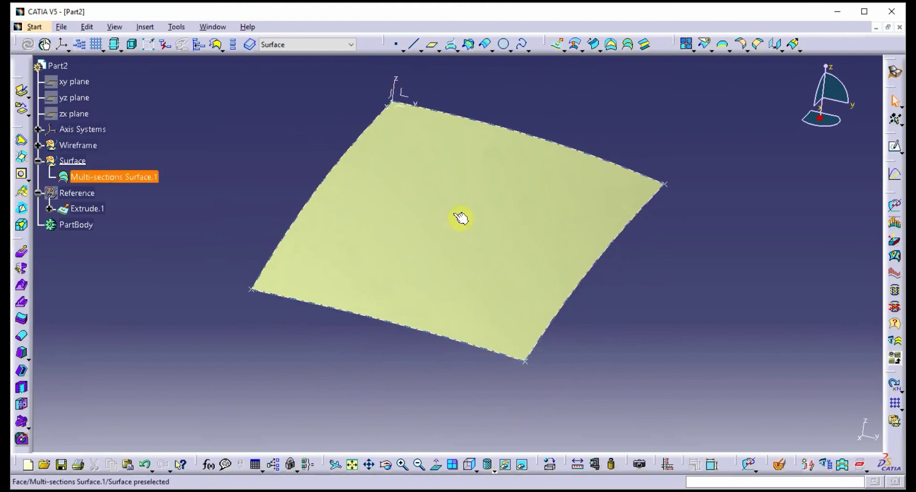
left_click(473, 224)
middle_click_drag(391, 348, 789, 59)
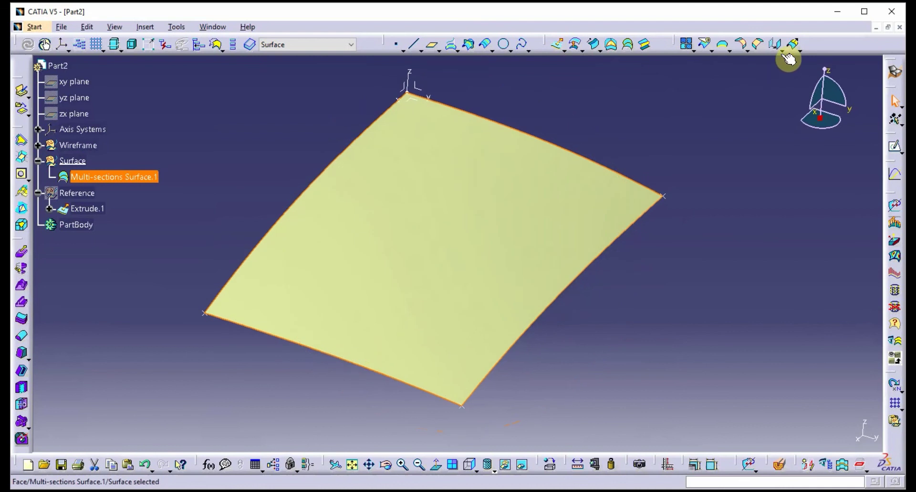
left_click(783, 49)
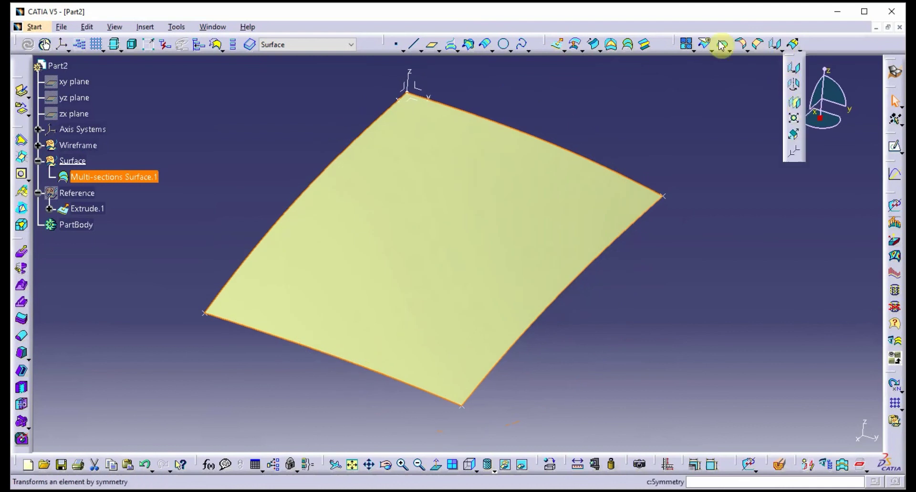
left_click(796, 109)
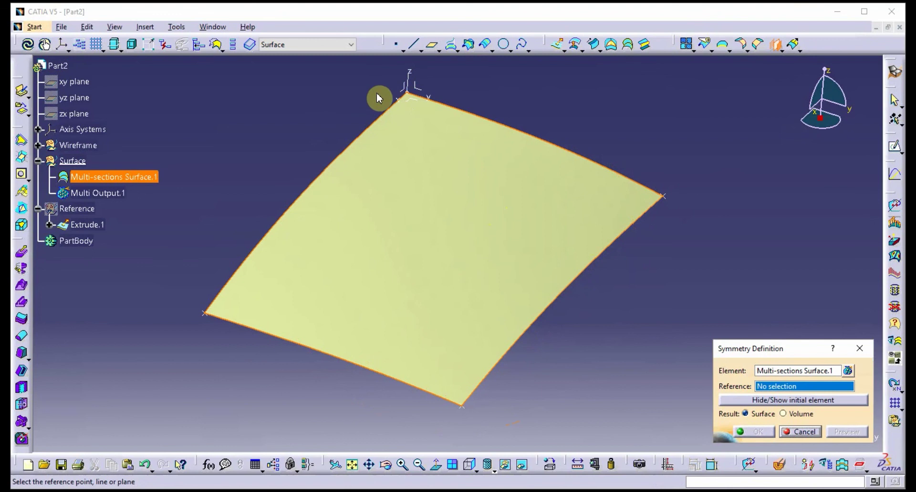
left_click(407, 92)
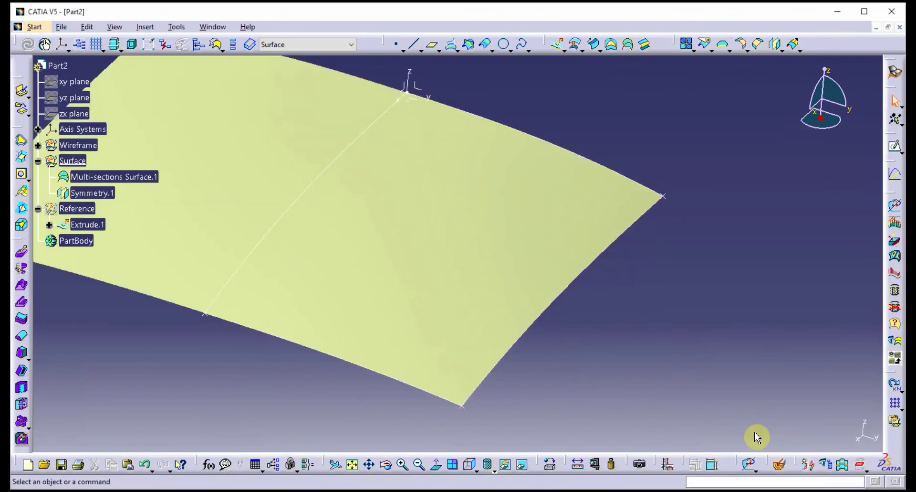
middle_click_drag(666, 347, 754, 339)
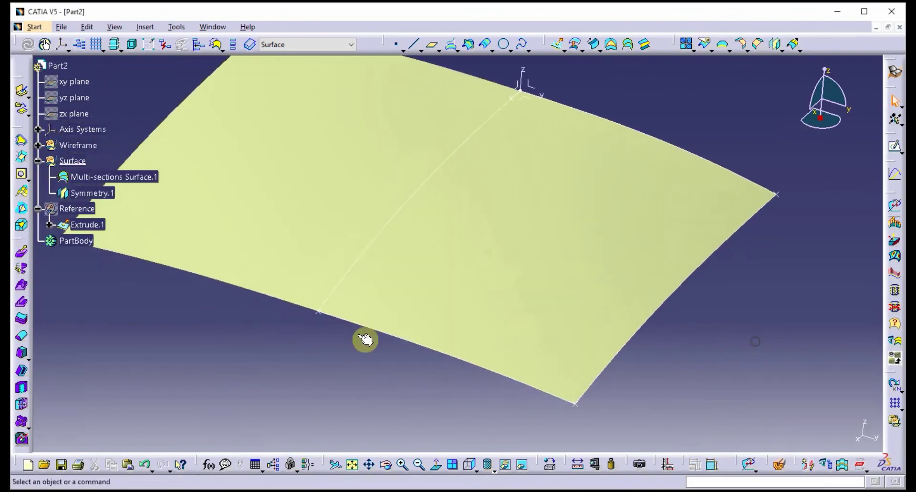
- Join Symmetry.1 and Multi-sections Surface.1 into one surface with the default connectivity and manifold checks
left_click(89, 193)
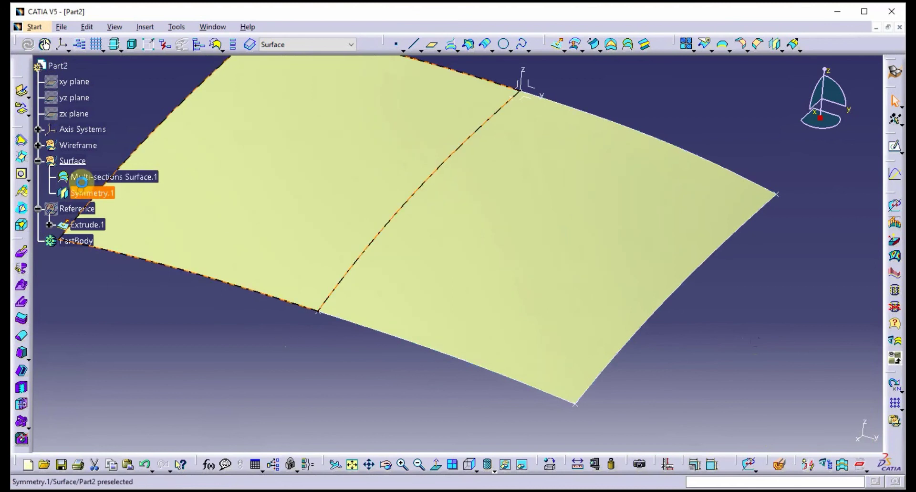
left_click(85, 176, "ctrl")
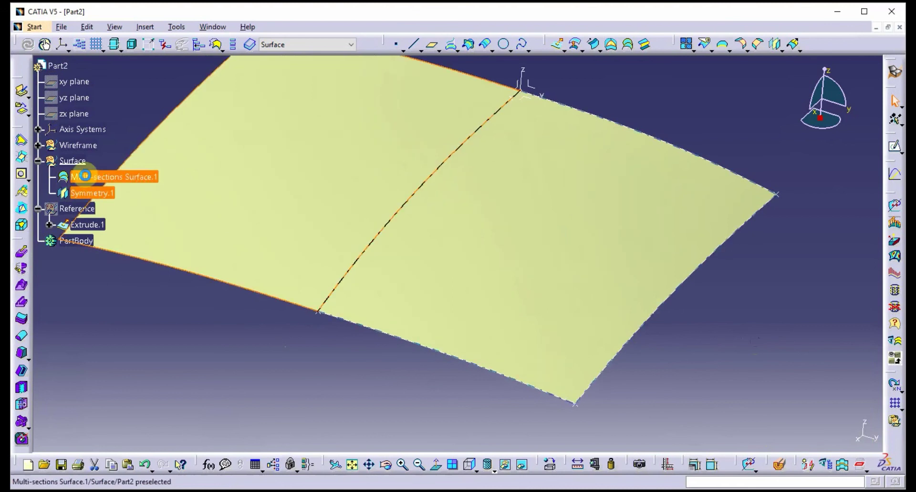
left_click(683, 44)
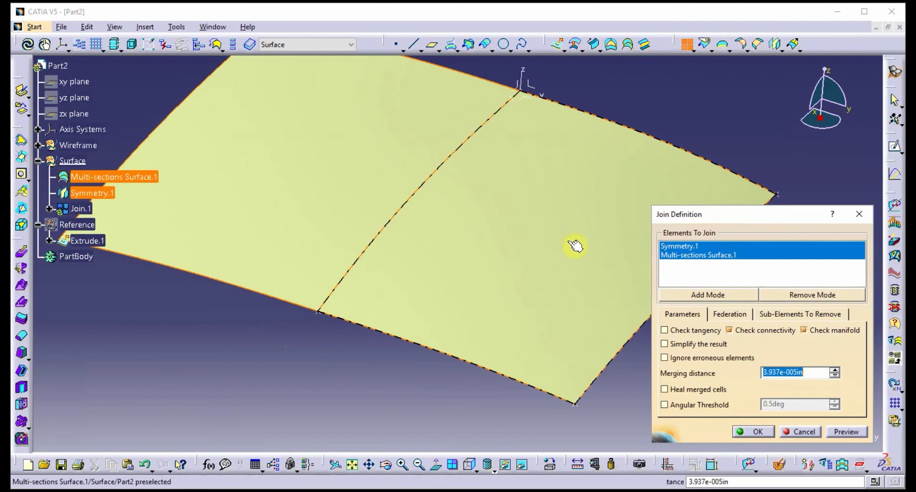
left_click(759, 431)
middle_click_drag(409, 380, 78, 224)
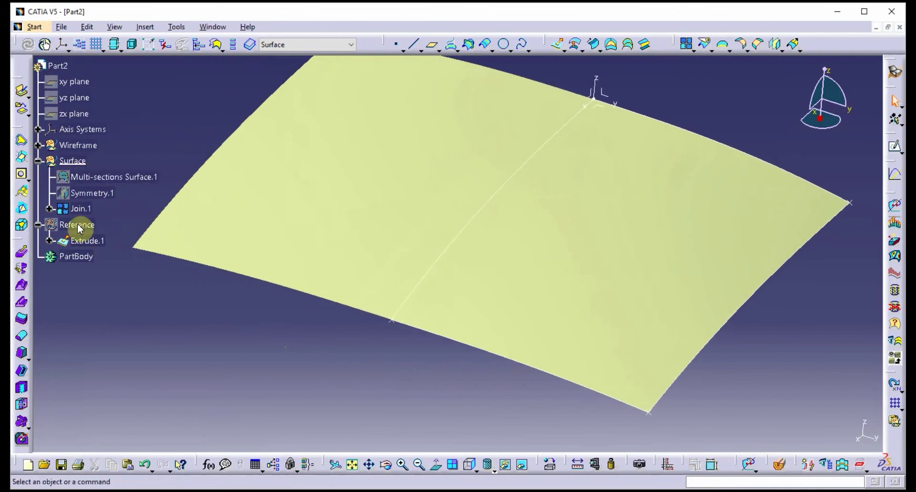
- Hide the Wireframe geometrical set so only the joined surface is displayed
right_click(95, 148)
left_click(98, 164)
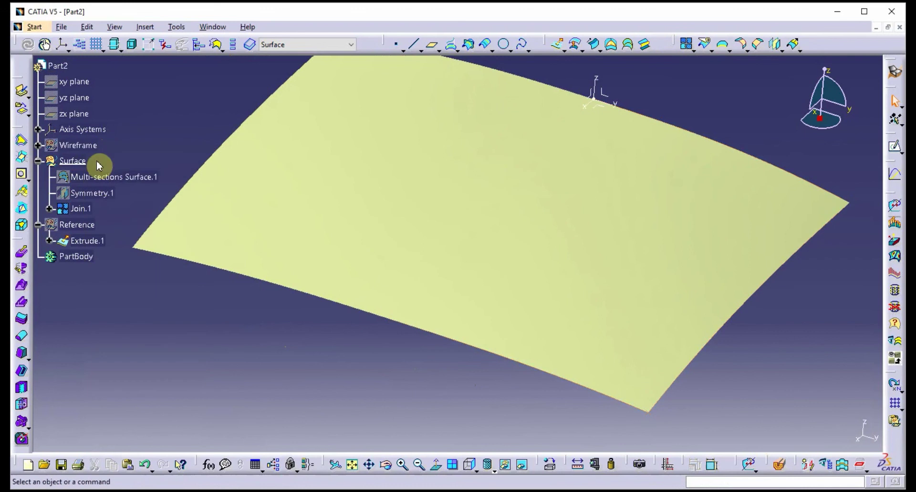
middle_click_drag(334, 344, 329, 379)
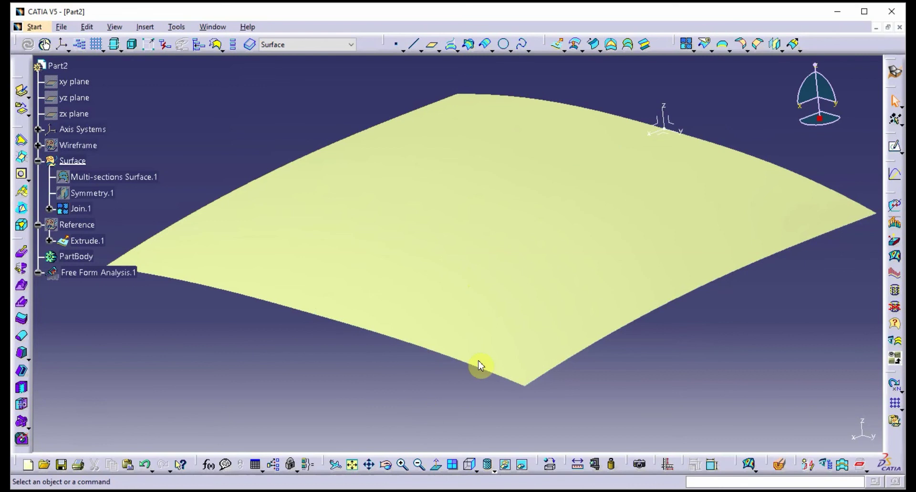
- Switch to the FreeStyle workbench
left_click(35, 28)
mouse_move(135, 90)
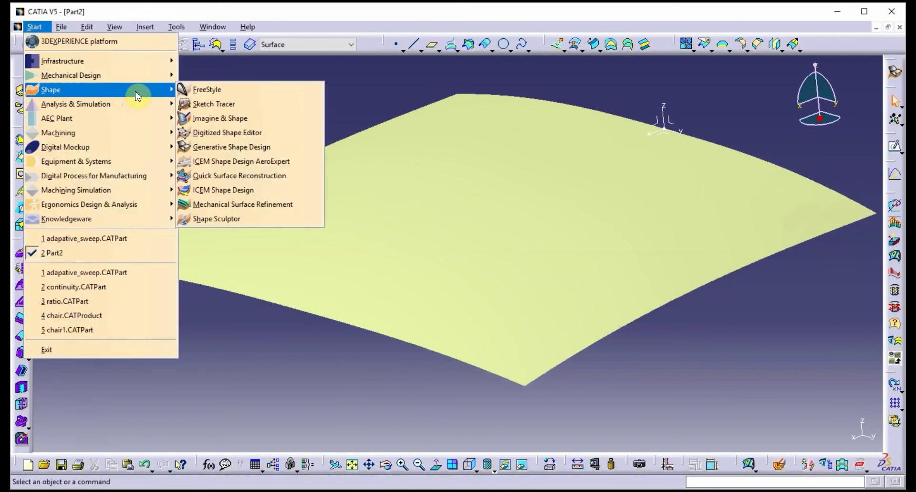
left_click(199, 91)
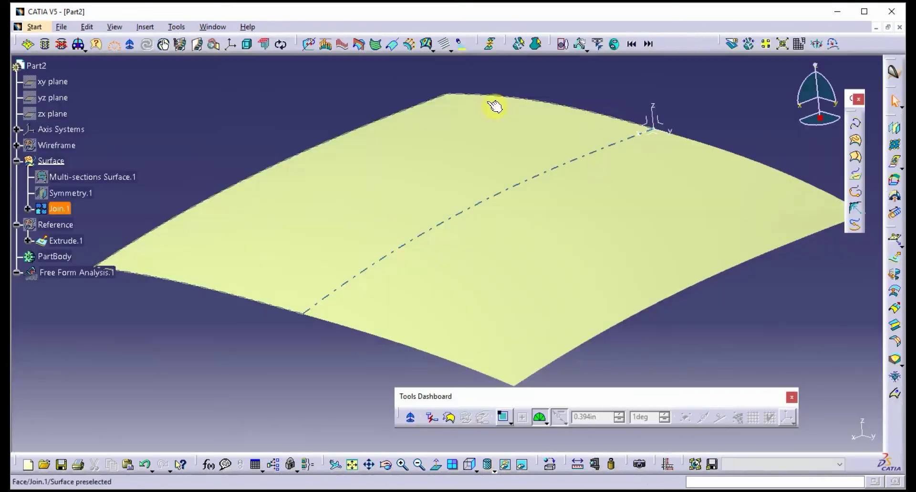
- Create an Isophotes Mapping Analysis with zebra stripes on Join.1 and examine the stripes across the central seam
left_click(451, 50)
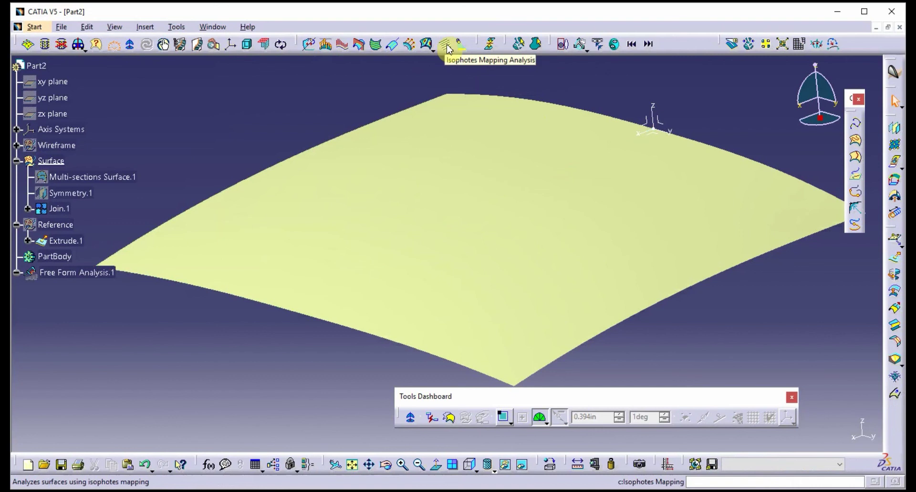
left_click(62, 209)
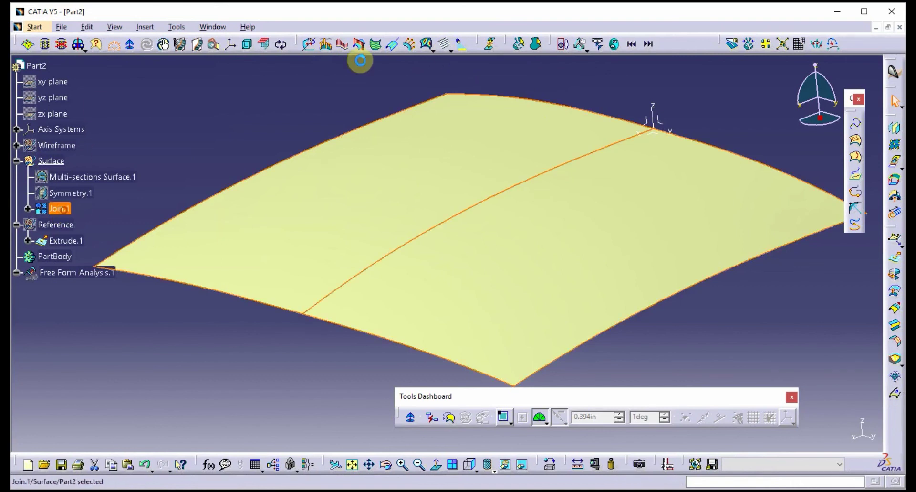
left_click(447, 46)
middle_click_drag(491, 291, 383, 190)
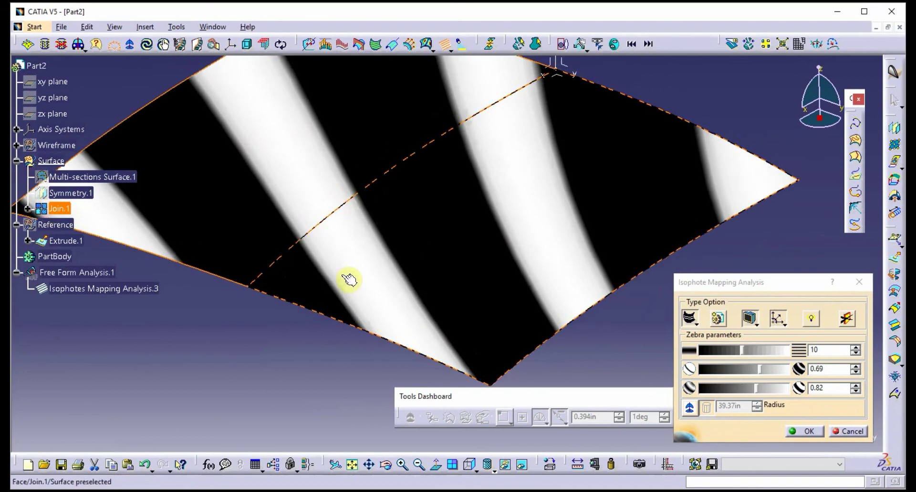
left_click(463, 123)
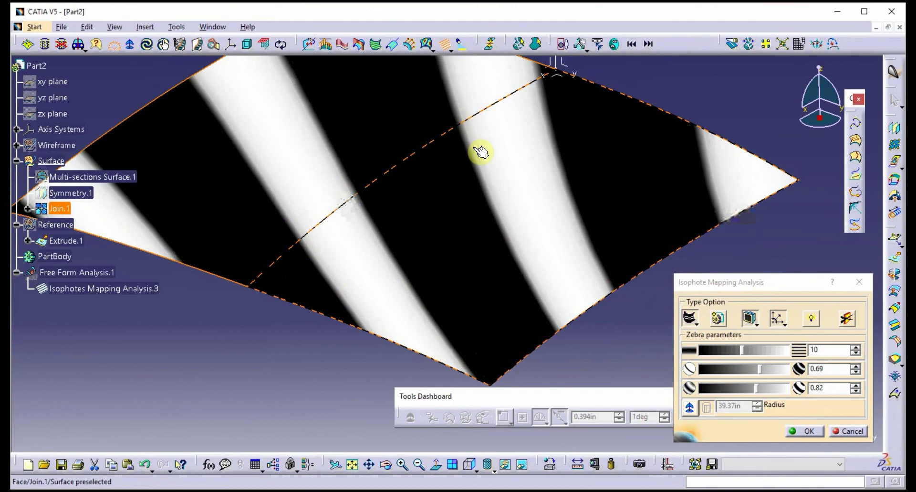
left_click(804, 431)
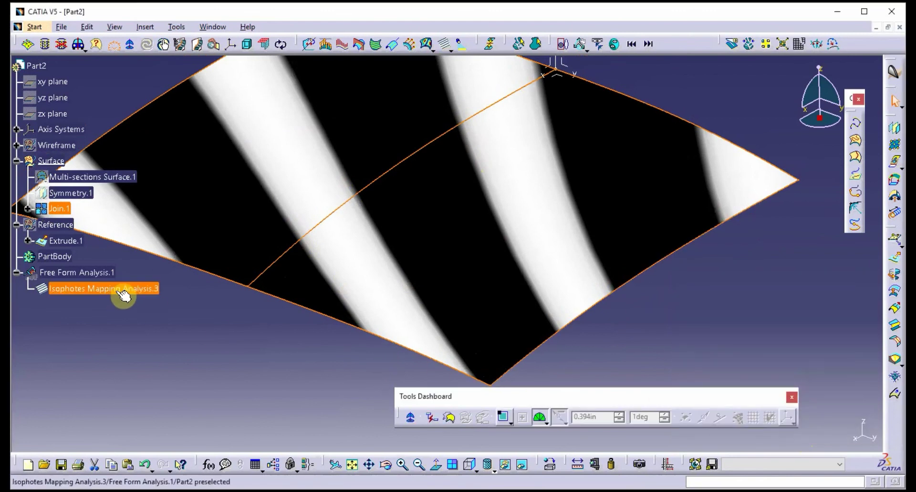
- Hide the isophotes mapping analysis in the Free Form Analysis set
right_click(131, 287)
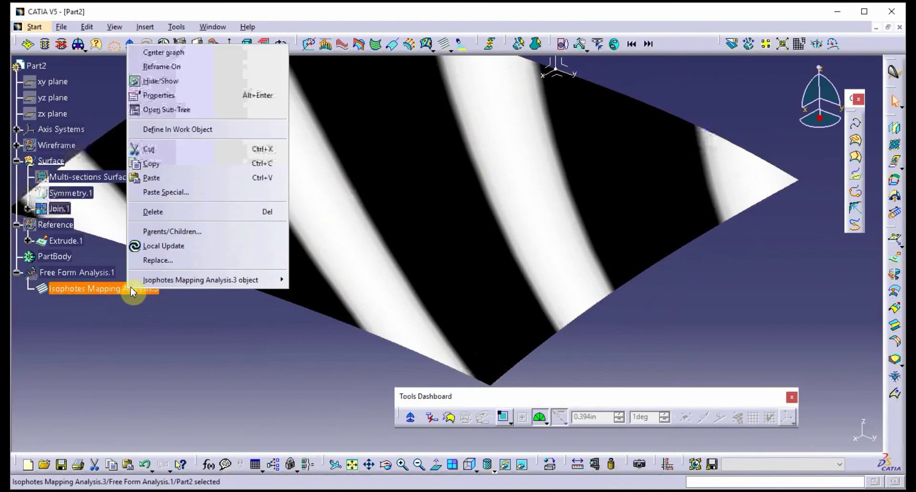
left_click(189, 81)
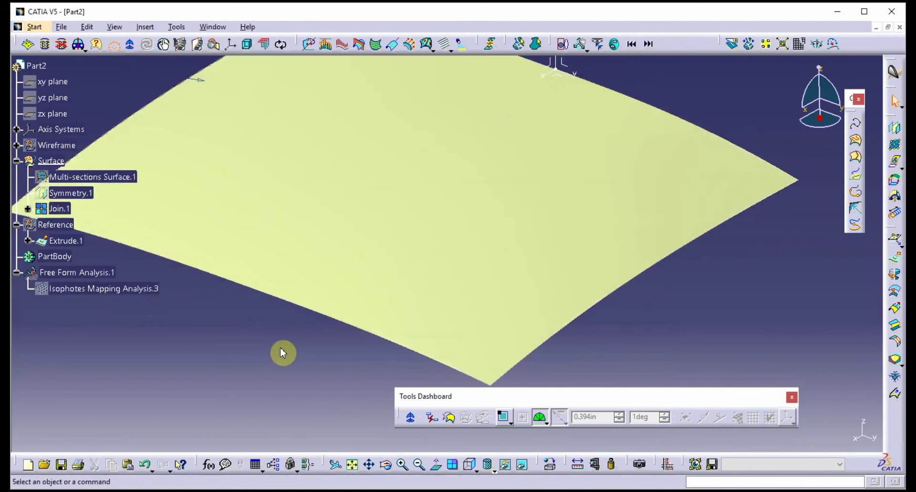
middle_click_drag(283, 352, 330, 420)
- Compare porcupine curvature combs on both segments of the joined surface's back and front edges, keeping the analysis on the front edge
left_click(345, 48)
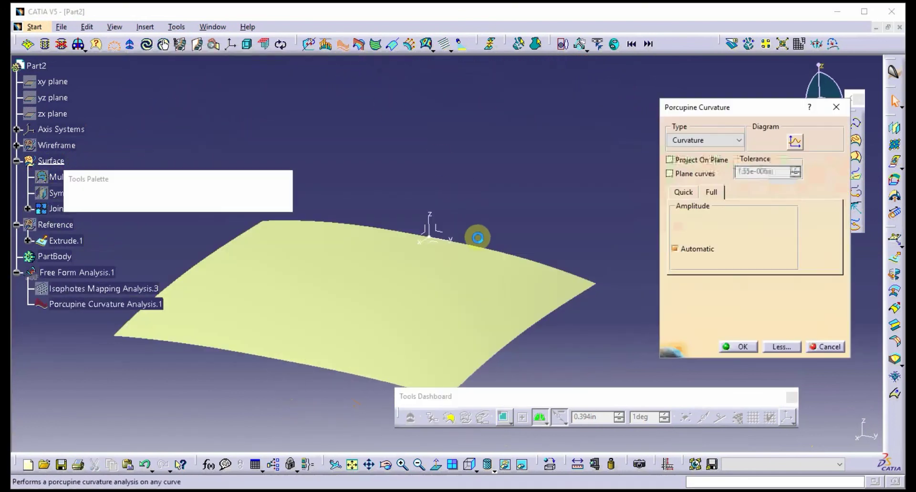
left_click(479, 250)
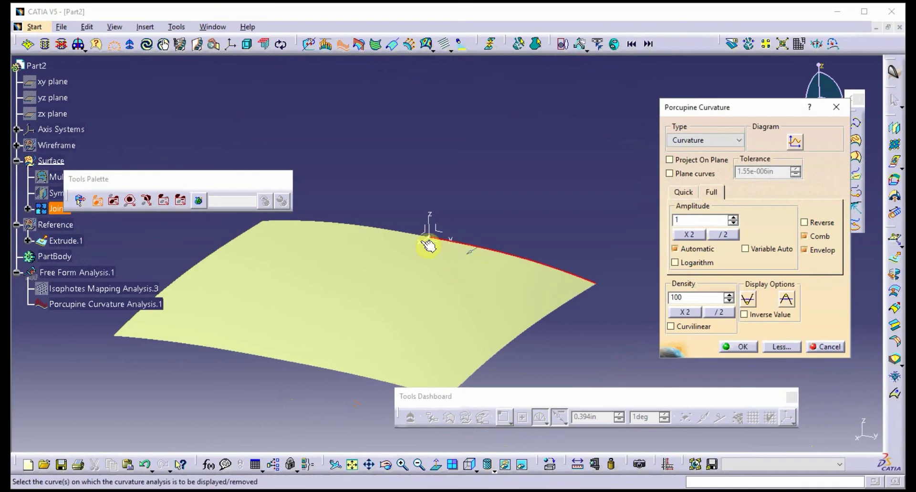
left_click(391, 229)
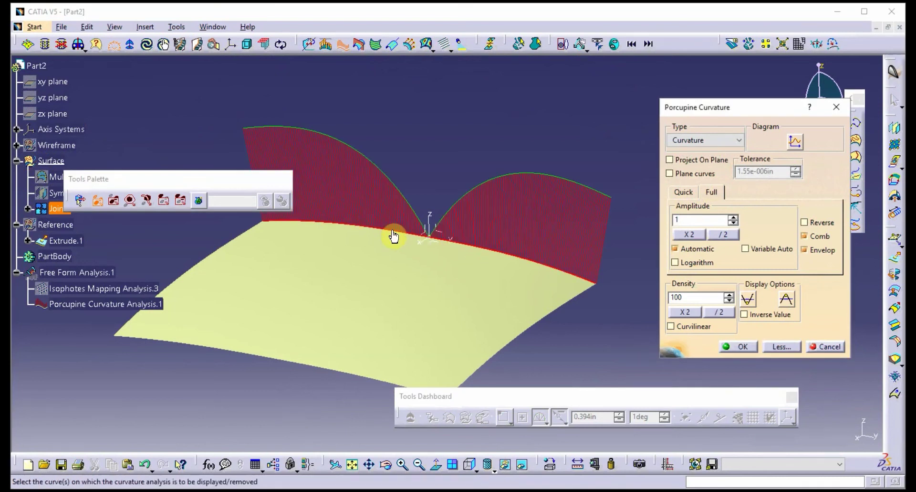
left_click(354, 377)
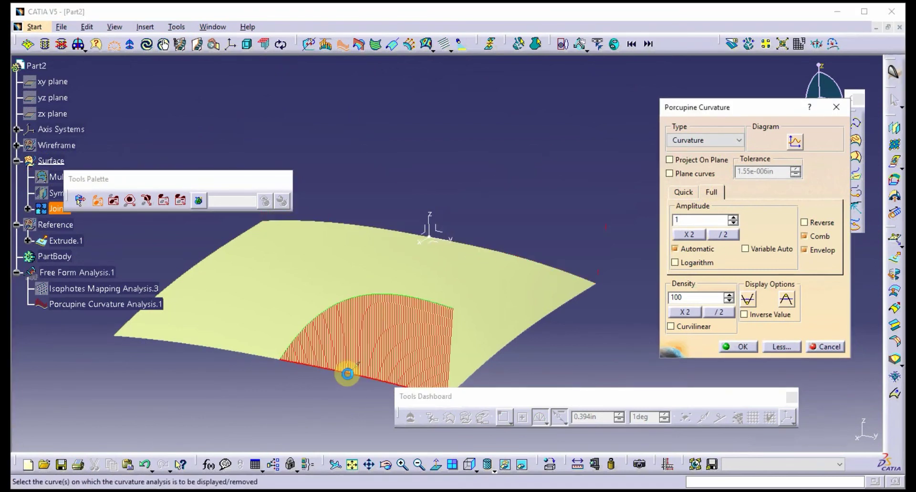
left_click(253, 358)
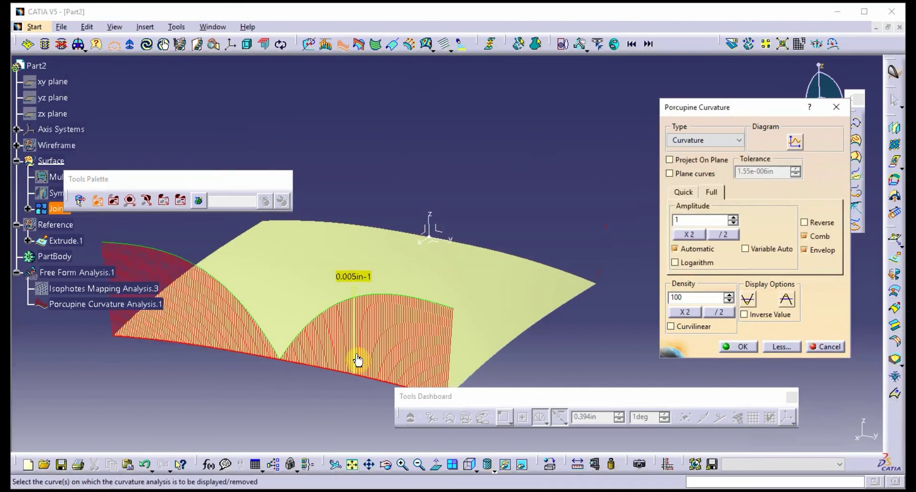
left_click(742, 348)
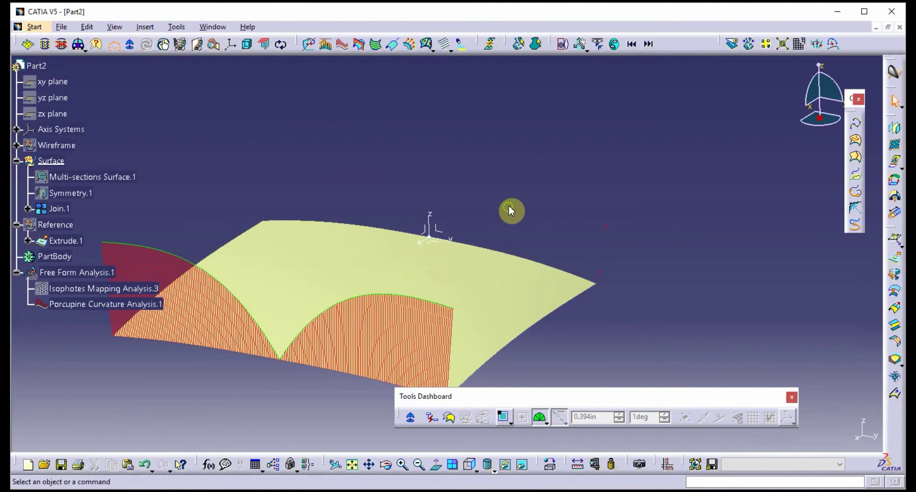
middle_click_drag(511, 211, 650, 172)
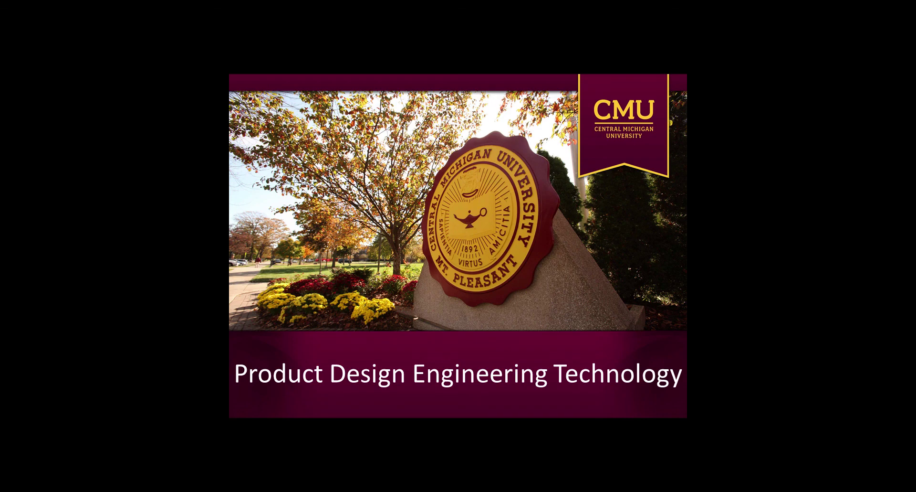